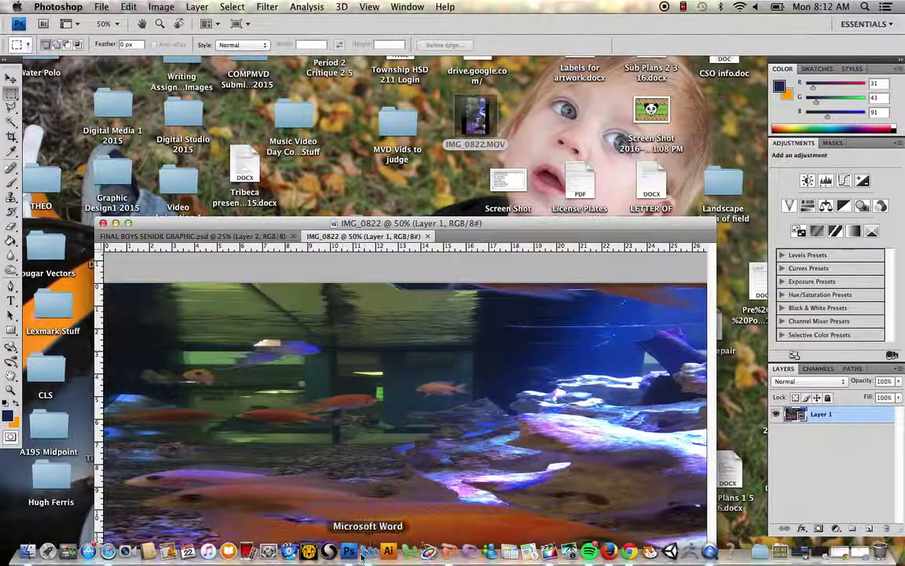
# Step: Move the IMG_0822 document window fully into view and open the Image Size settings with proportions unconstrained
pyautogui.moveTo(512, 243); pyautogui.dragTo(490, 203)
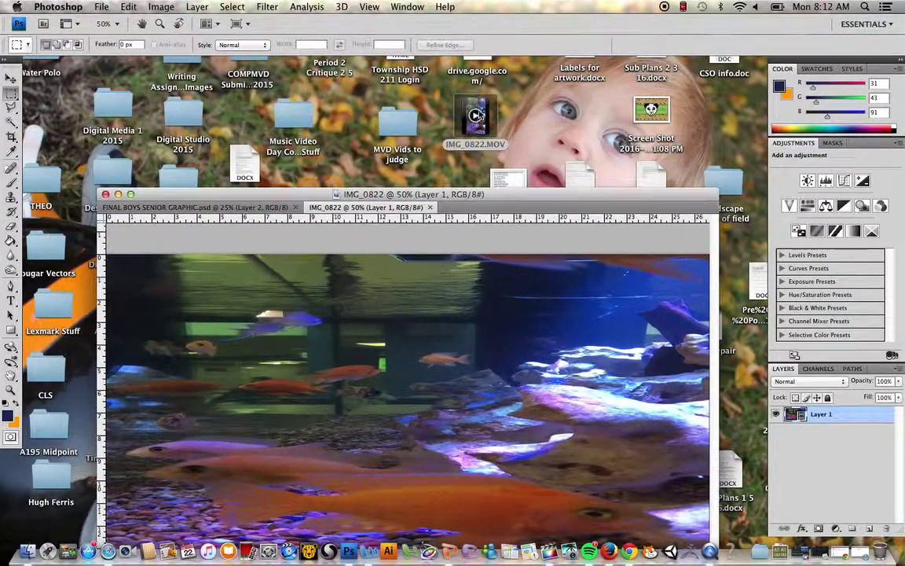
pyautogui.moveTo(490, 202); pyautogui.dragTo(426, 71)
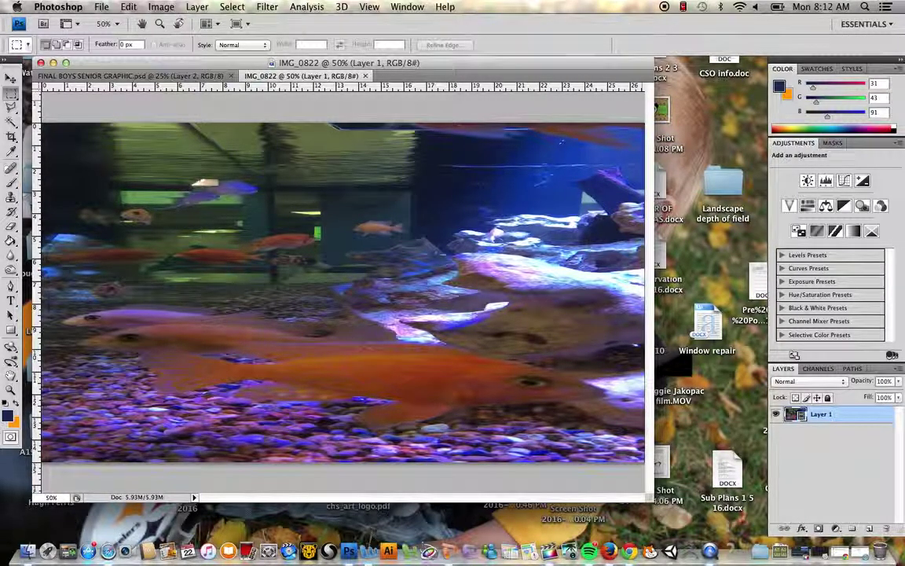
pyautogui.click(162, 6)
pyautogui.click(162, 7)
pyautogui.click(162, 7)
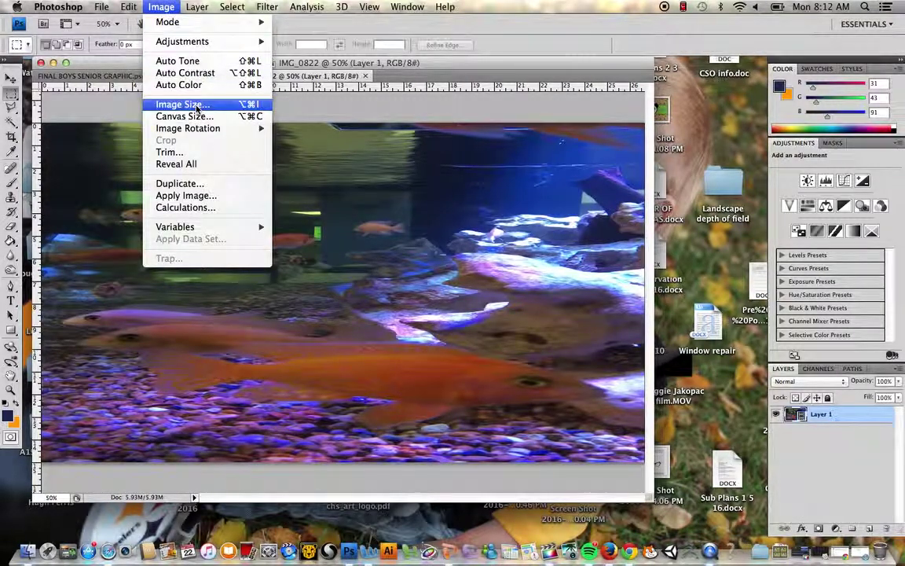
pyautogui.click(182, 104)
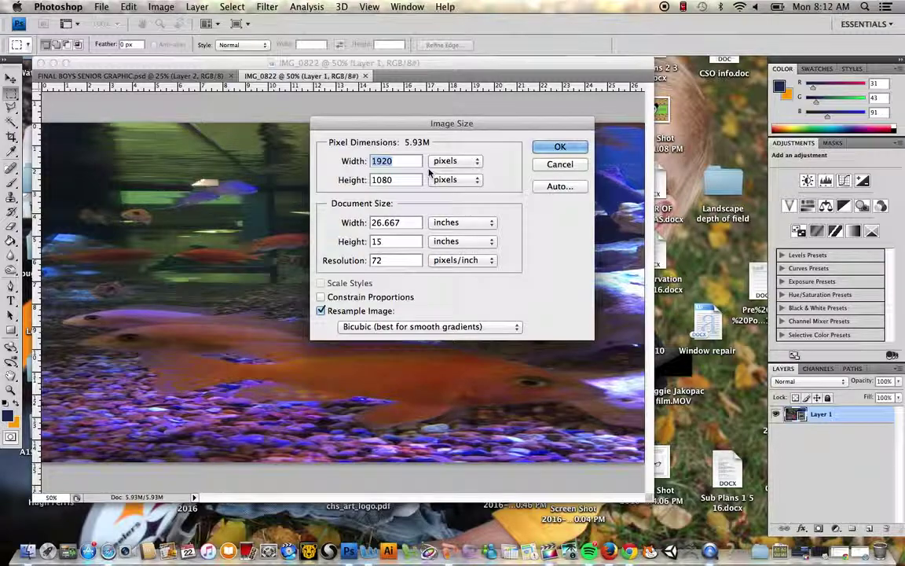
pyautogui.click(321, 298)
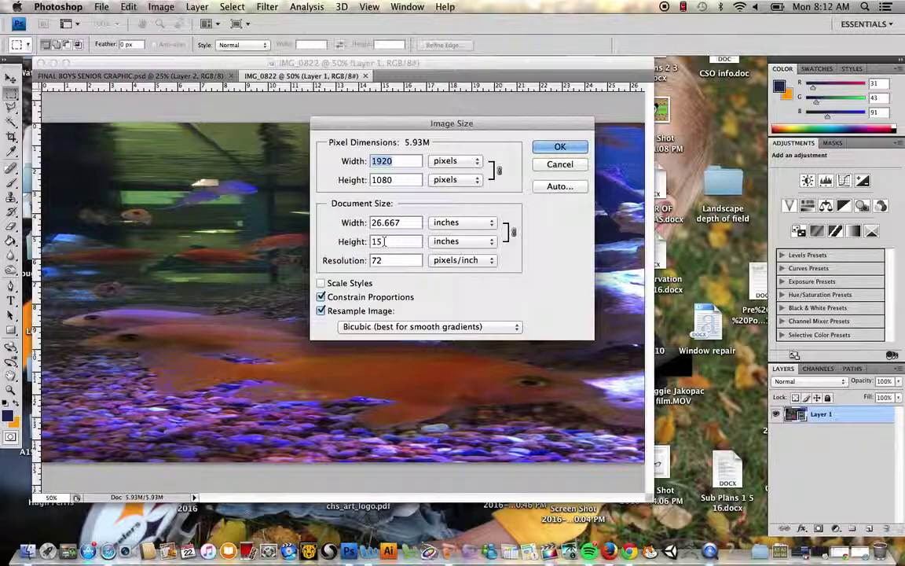
pyautogui.click(321, 297)
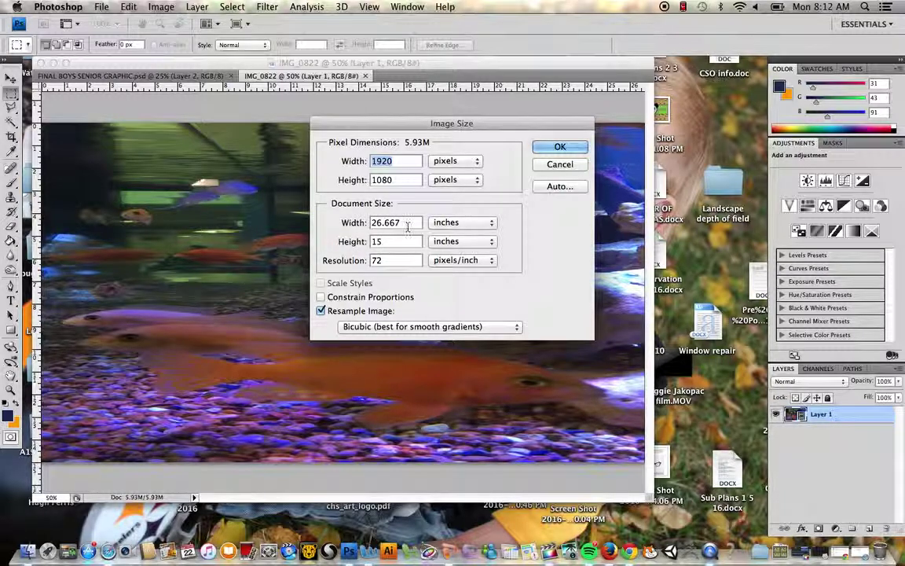
# Step: Resize the image to a document width of 8.5 inches and a height of 11 inches
pyautogui.click(365, 223)
pyautogui.write('8')
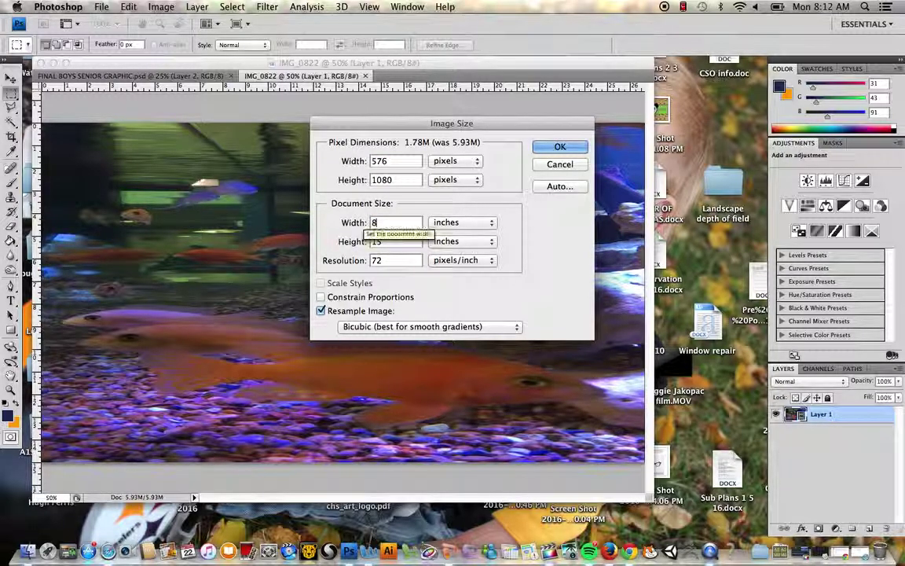
pyautogui.write('.5')
pyautogui.click(391, 242)
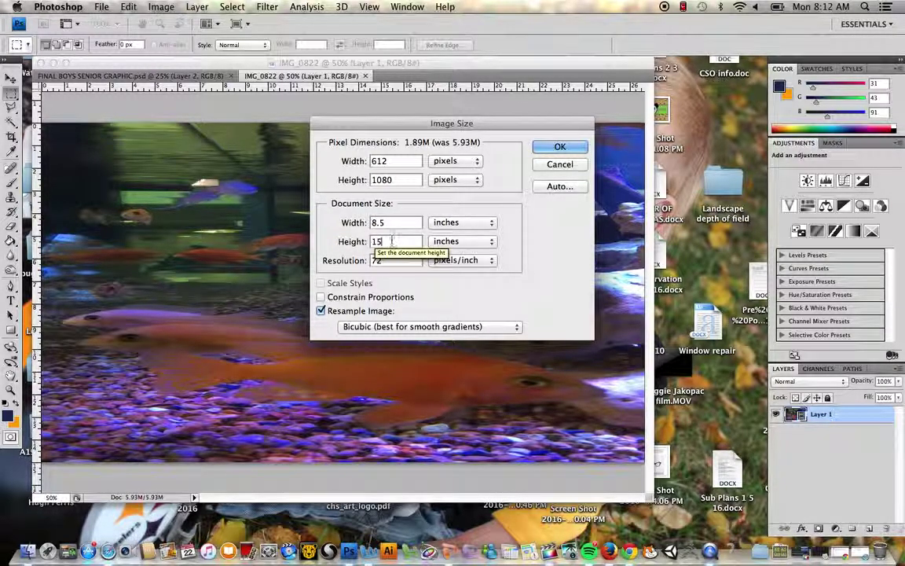
pyautogui.write('11')
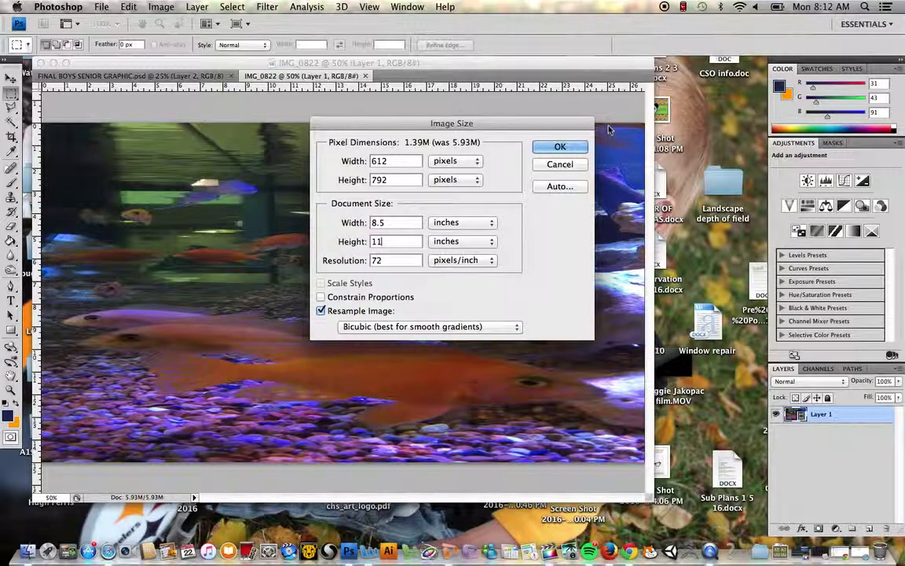
pyautogui.click(570, 150)
pyautogui.click(542, 172)
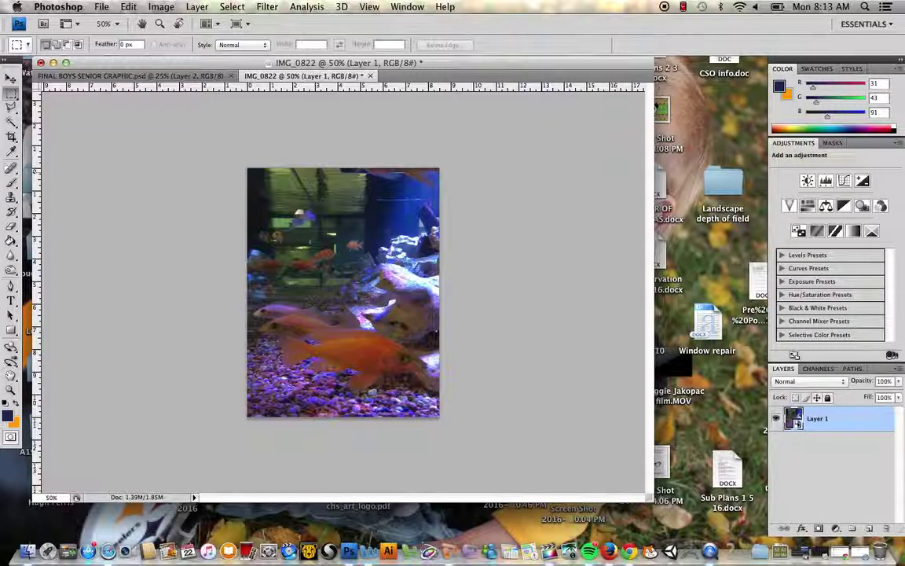
# Step: Show the Animation timeline and briefly play the start of the video
pyautogui.click(408, 6)
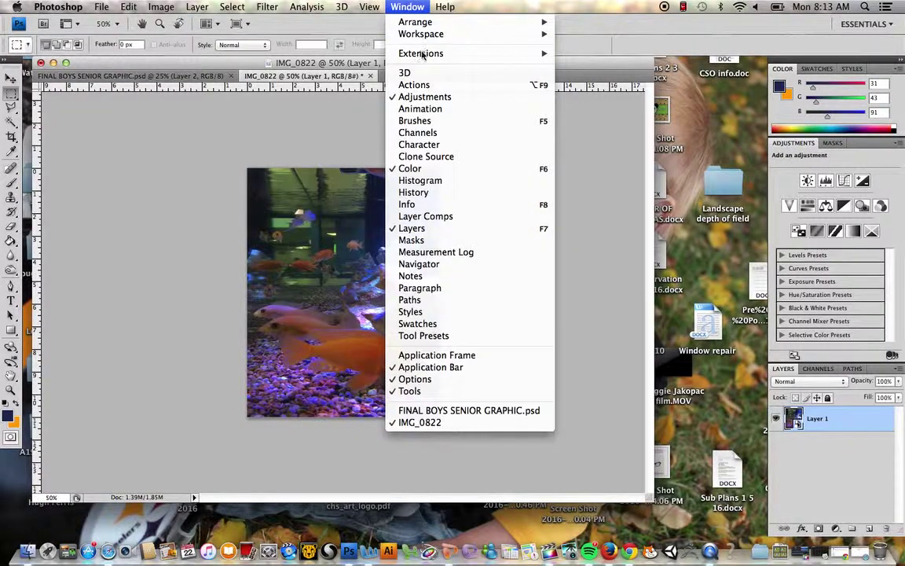
pyautogui.click(445, 108)
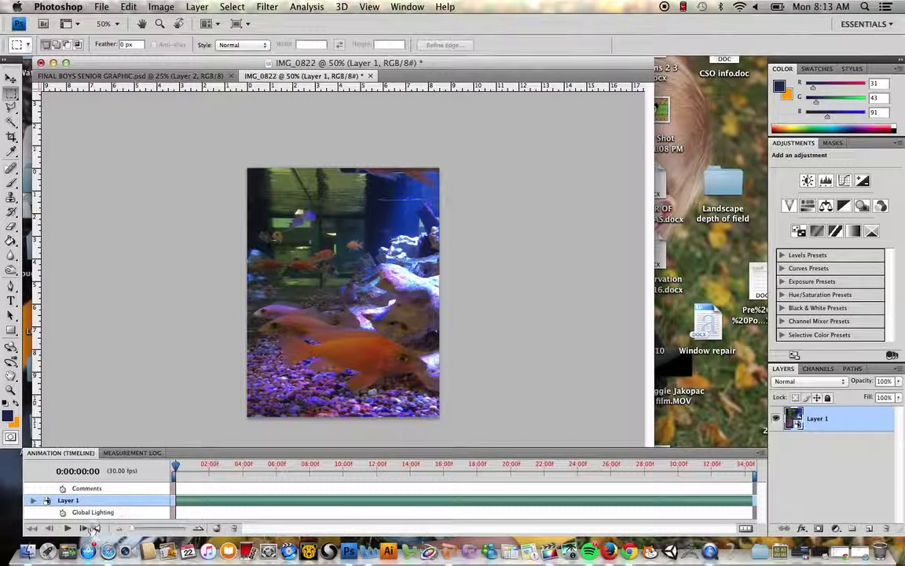
pyautogui.click(68, 529)
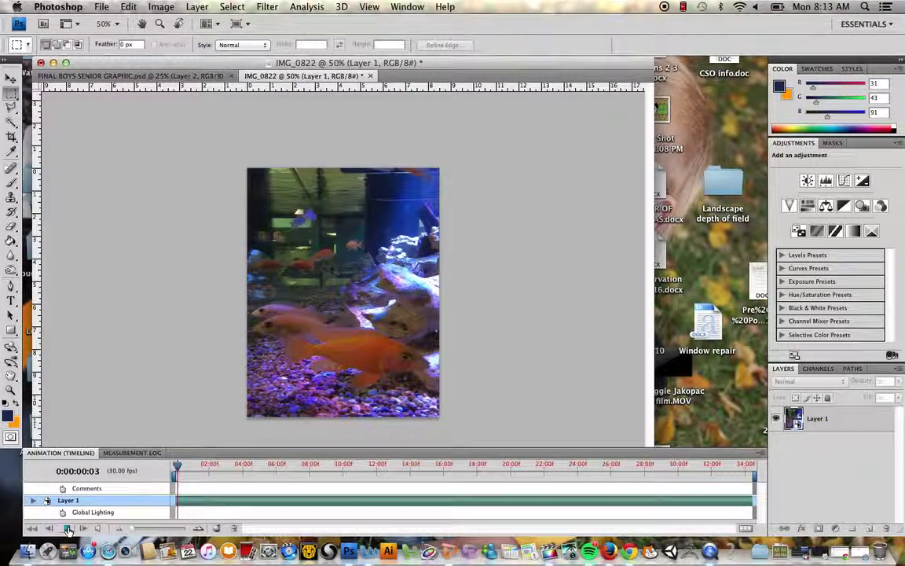
pyautogui.click(68, 529)
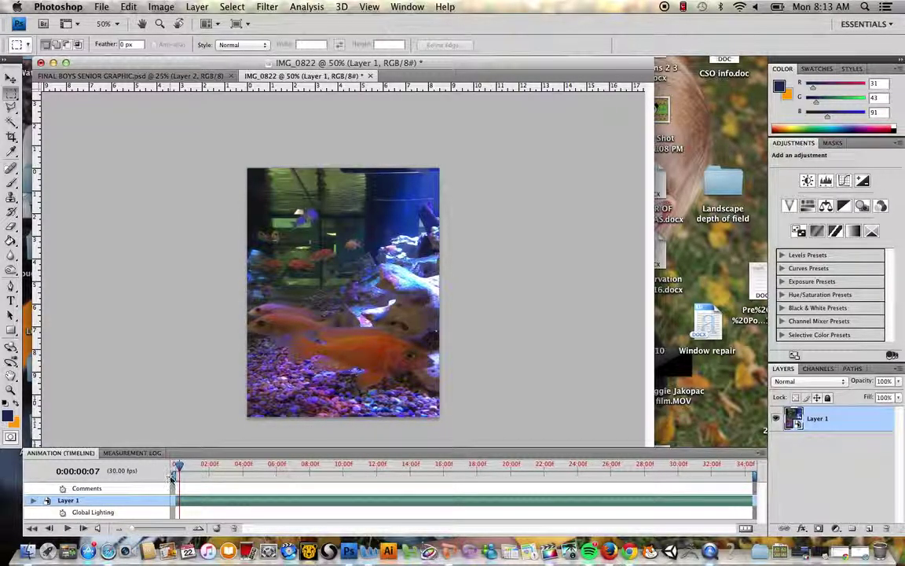
# Step: Scrub through the video and narrow the timeline work area to a short section starting at about 9 seconds
pyautogui.click(395, 469)
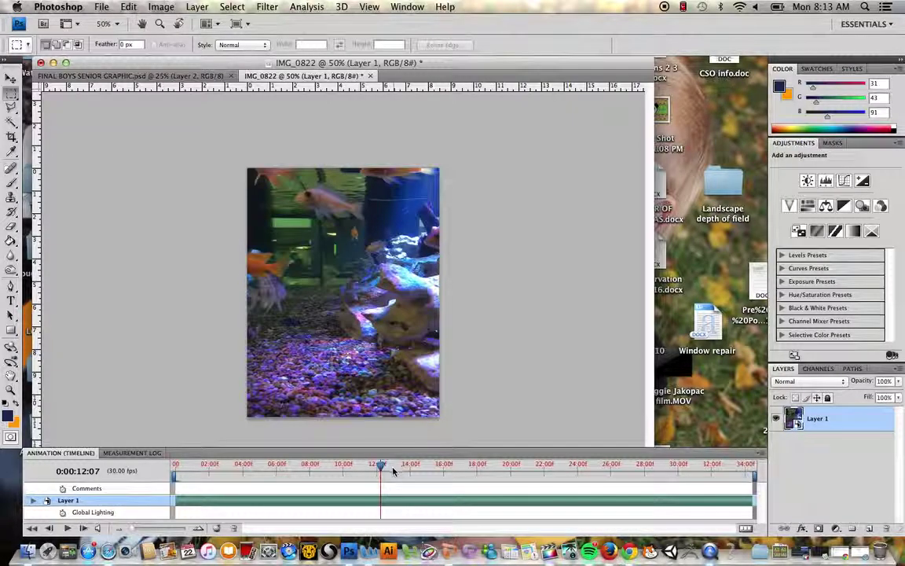
pyautogui.moveTo(383, 471); pyautogui.dragTo(326, 461)
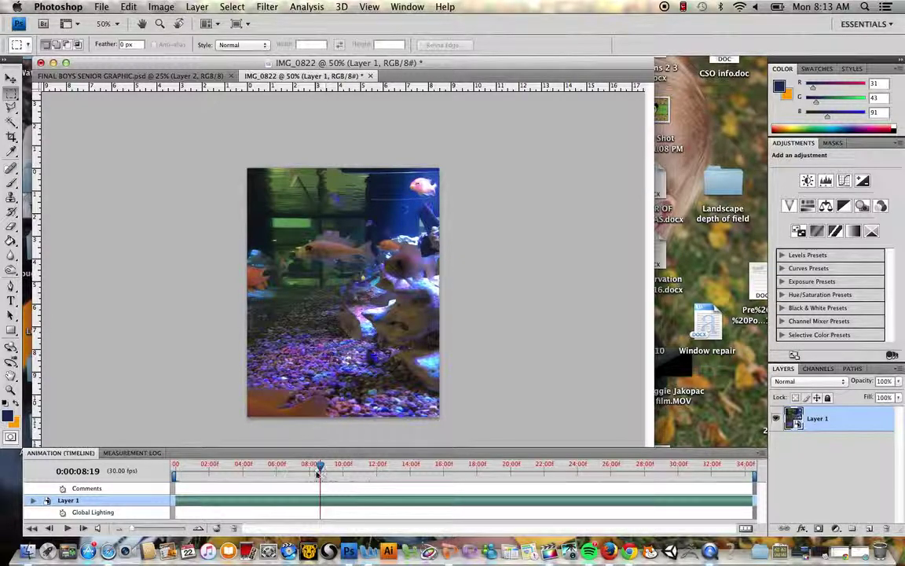
pyautogui.moveTo(327, 469)
pyautogui.mouseDown()
pyautogui.moveTo(319, 467)
pyautogui.moveTo(331, 463)
pyautogui.mouseUp()
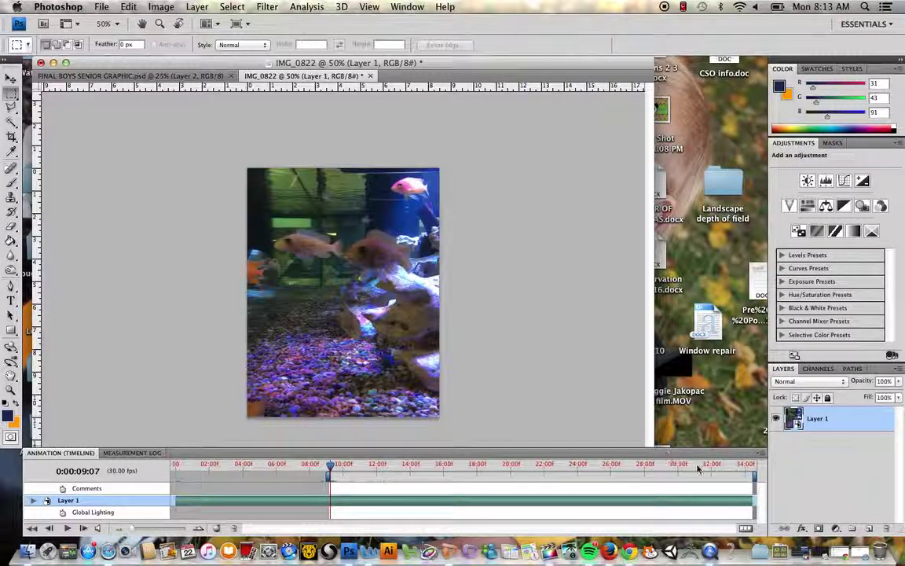
pyautogui.moveTo(755, 475); pyautogui.dragTo(336, 470)
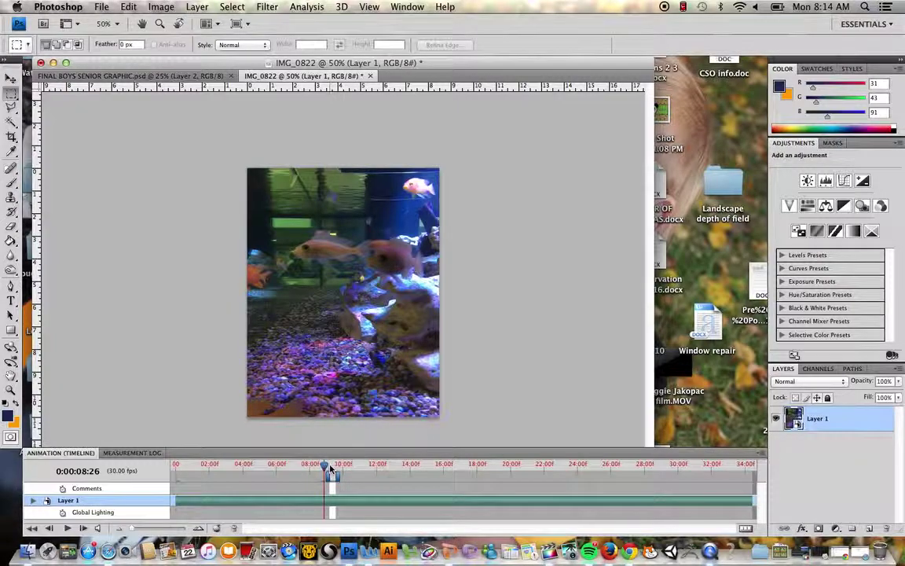
# Step: Preview the section, lengthen the work area to about one second, and trim the document duration to it
pyautogui.moveTo(327, 469); pyautogui.dragTo(332, 470)
pyautogui.click(69, 530)
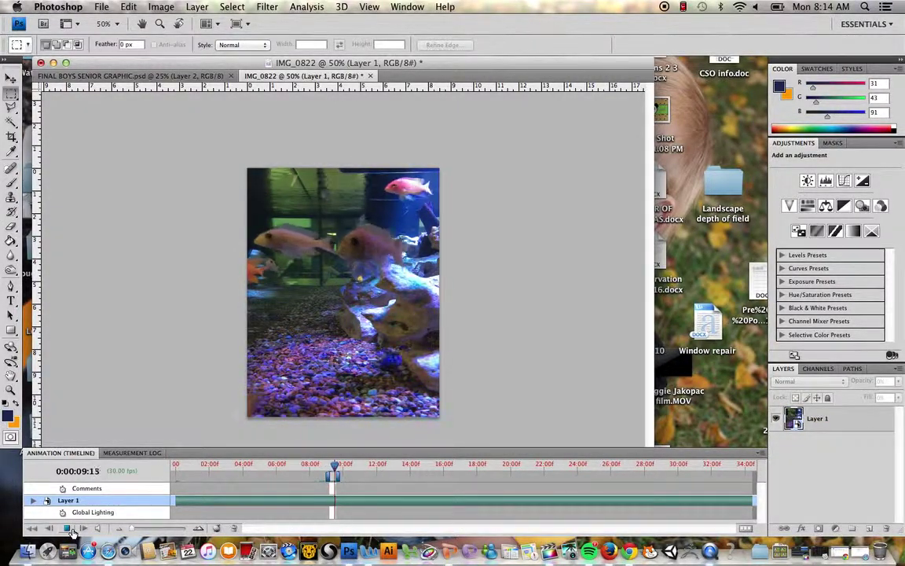
pyautogui.click(69, 530)
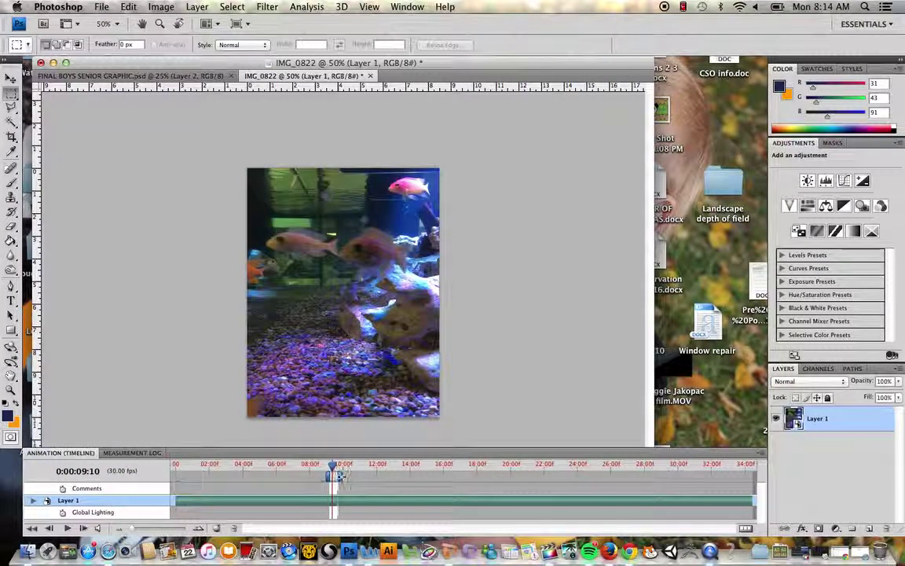
pyautogui.moveTo(333, 465); pyautogui.dragTo(338, 463)
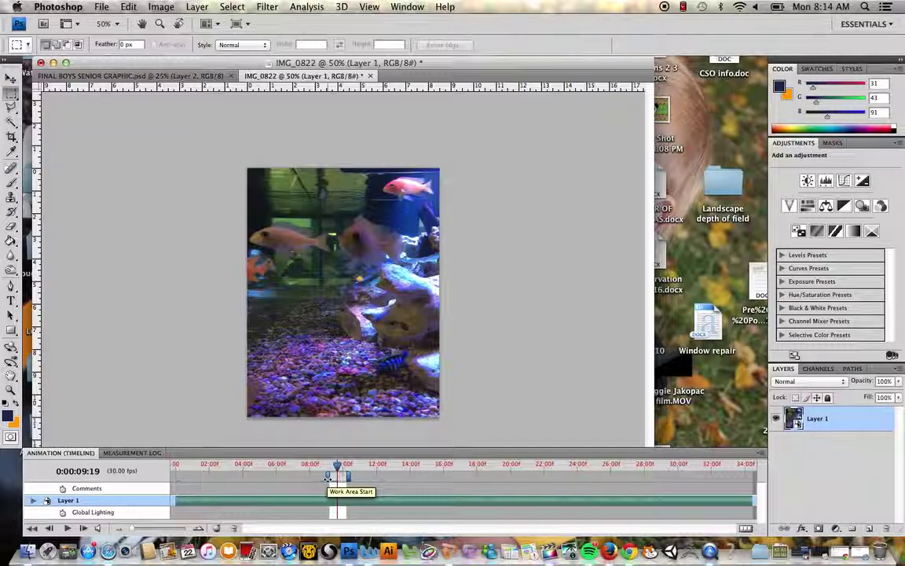
pyautogui.click(760, 454)
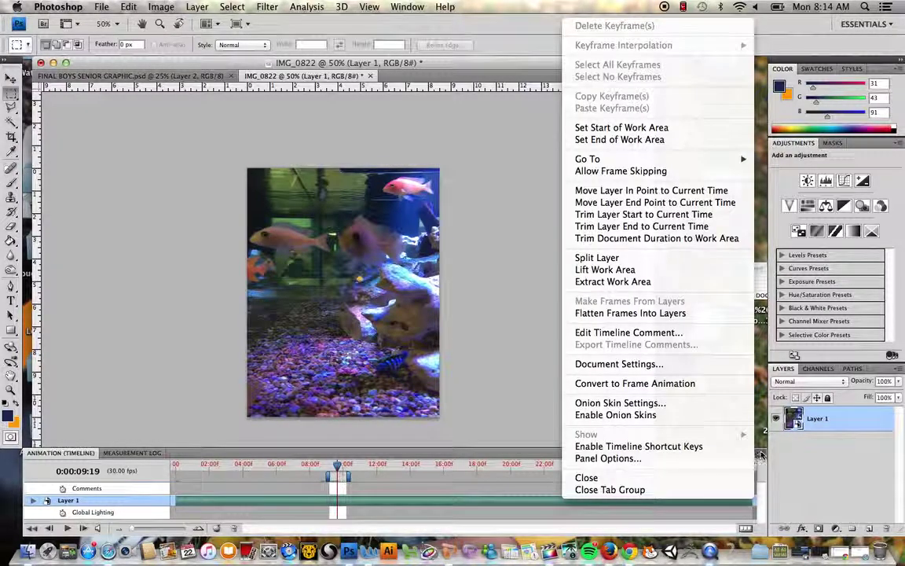
pyautogui.click(685, 238)
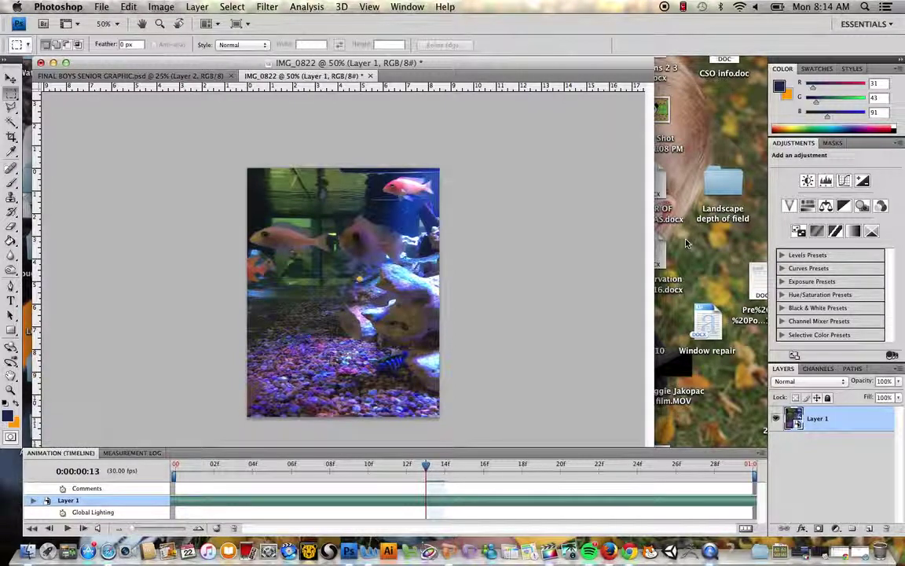
# Step: Set the timeline frame rate to 12 fps and play back the trimmed clip
pyautogui.click(760, 456)
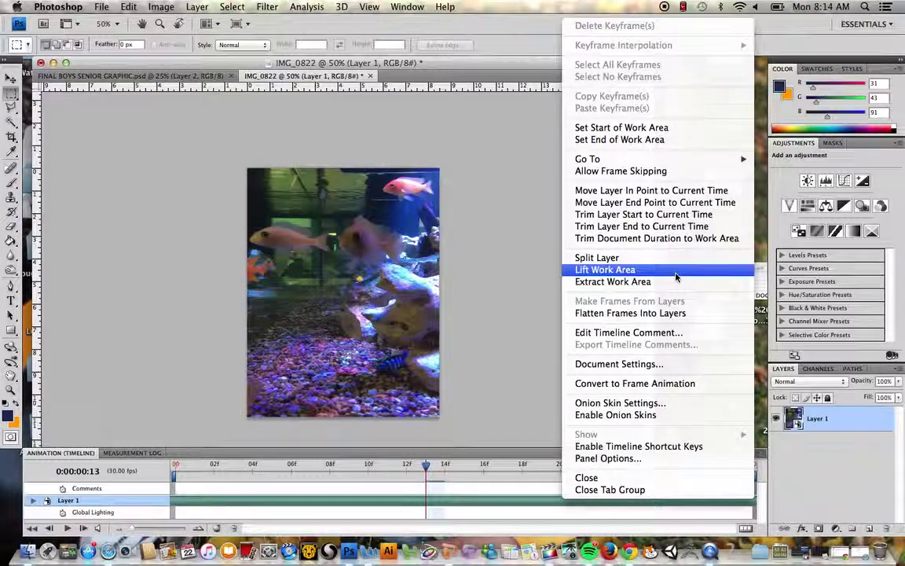
pyautogui.click(646, 363)
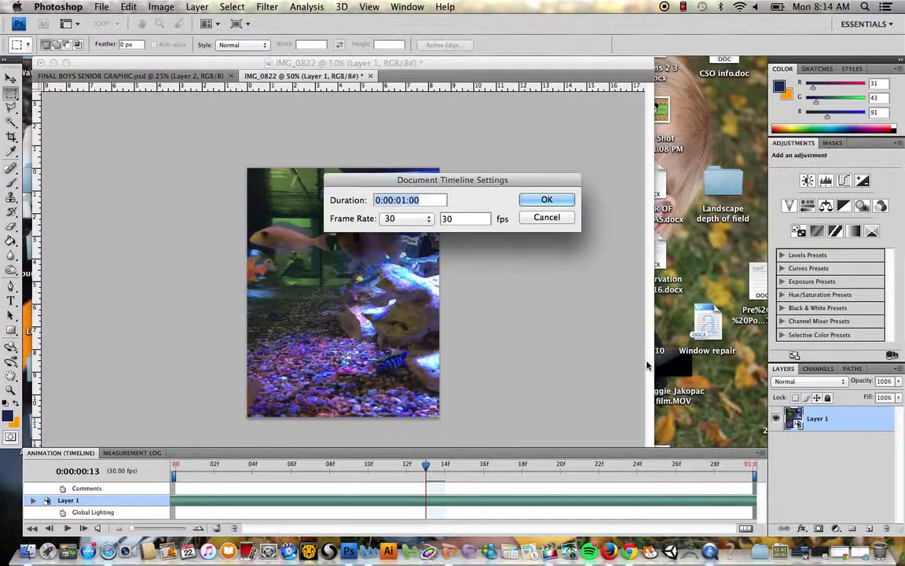
pyautogui.doubleClick(461, 219)
pyautogui.write('10')
pyautogui.click(541, 199)
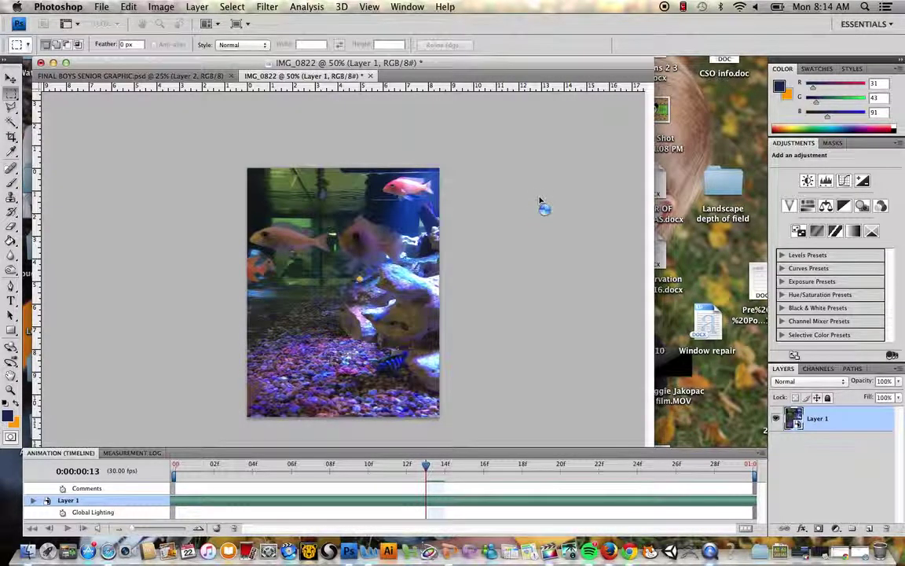
pyautogui.press('space')
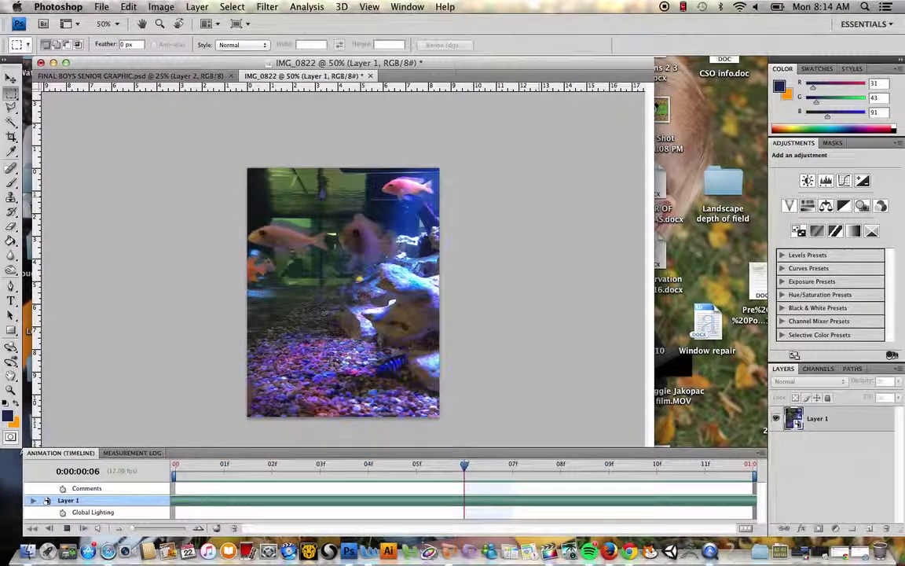
pyautogui.press('space')
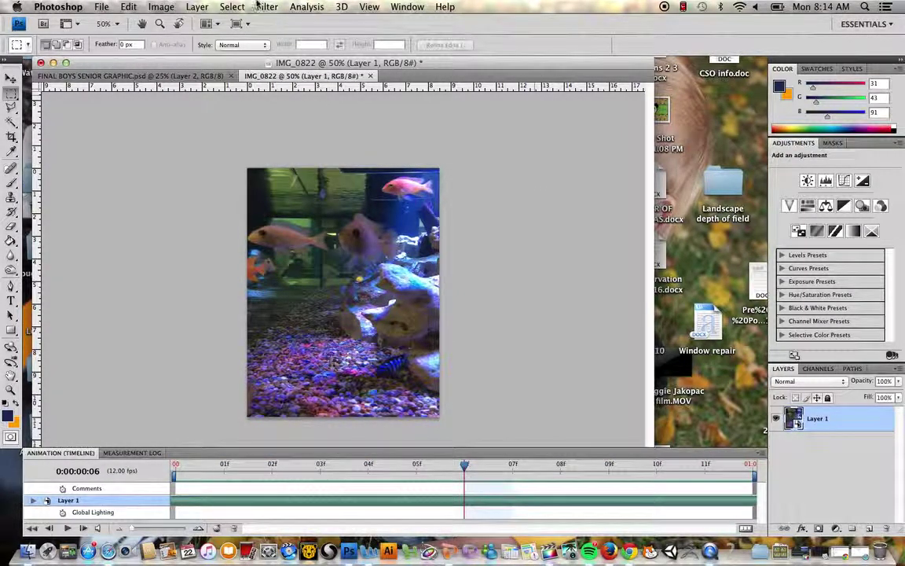
# Step: Select the whole canvas and paste a merged copy of the current frame as a new layer
pyautogui.click(231, 6)
pyautogui.click(228, 19)
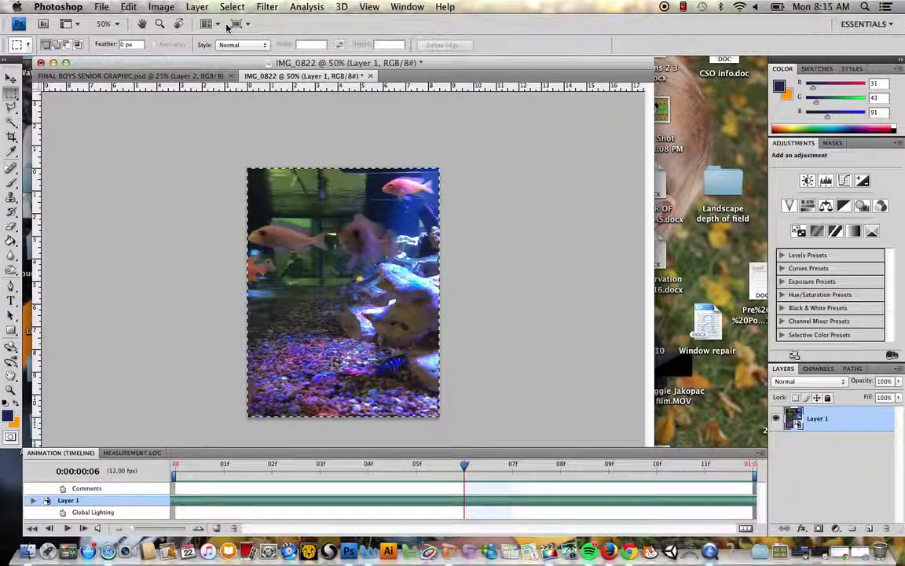
pyautogui.click(126, 6)
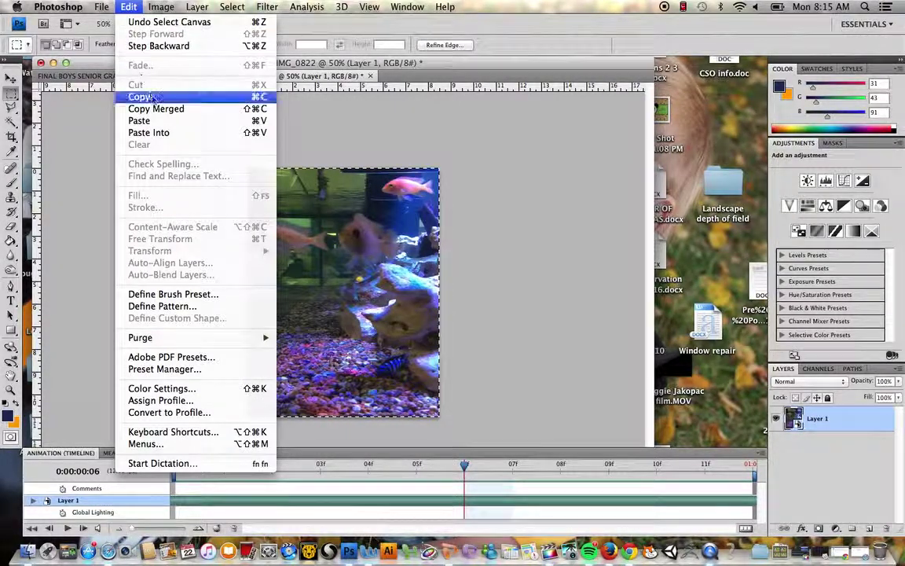
pyautogui.click(157, 110)
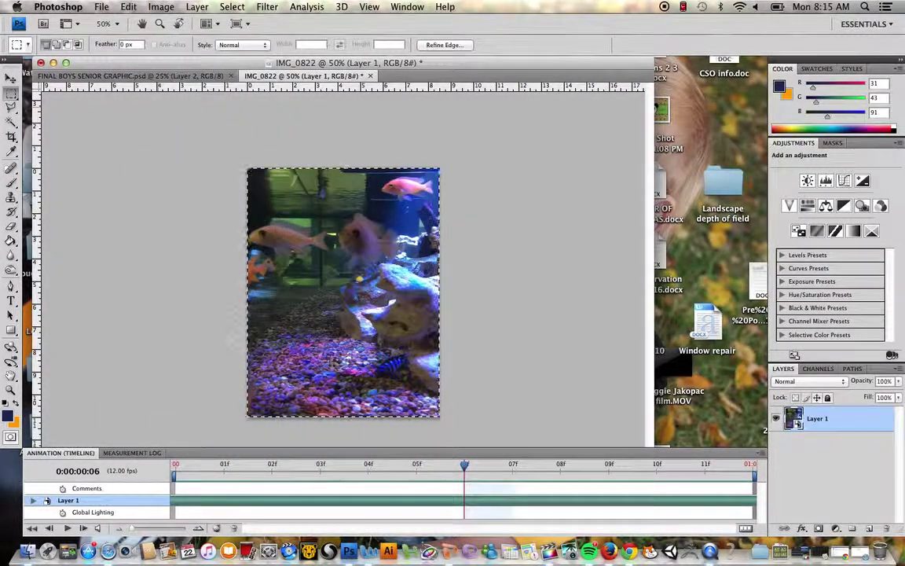
pyautogui.click(127, 7)
pyautogui.click(161, 123)
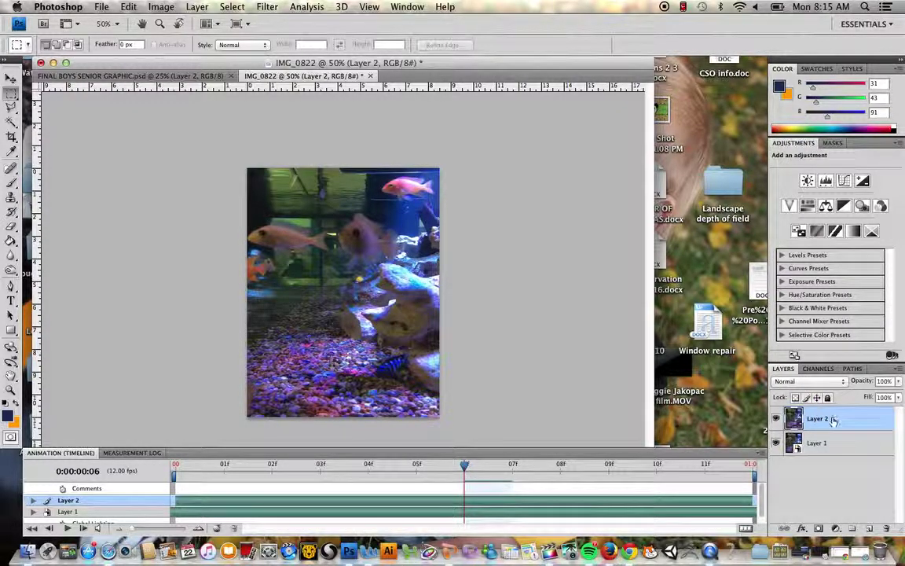
# Step: Enter Quick Mask mode on Layer 2 and reduce the Brush size to 150 px
pyautogui.click(12, 437)
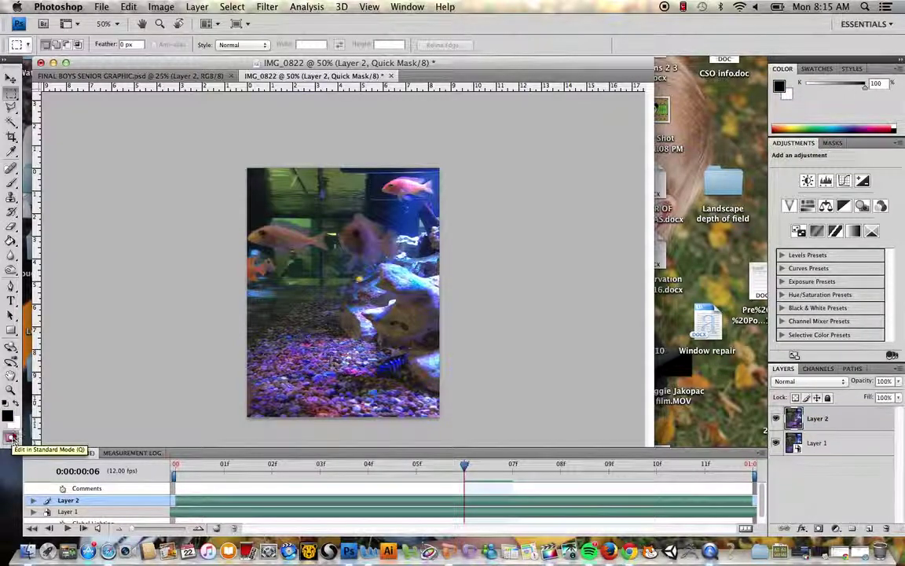
pyautogui.click(13, 184)
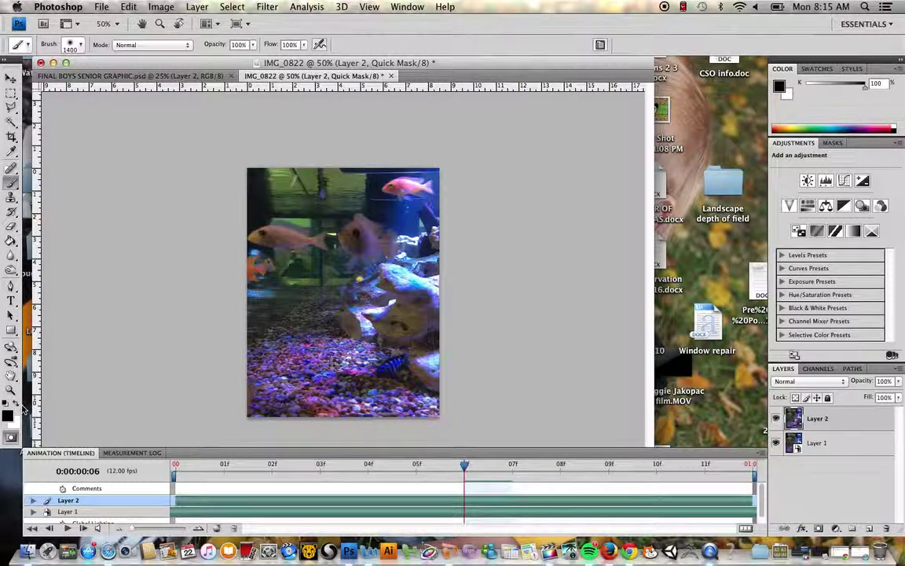
pyautogui.press('[')
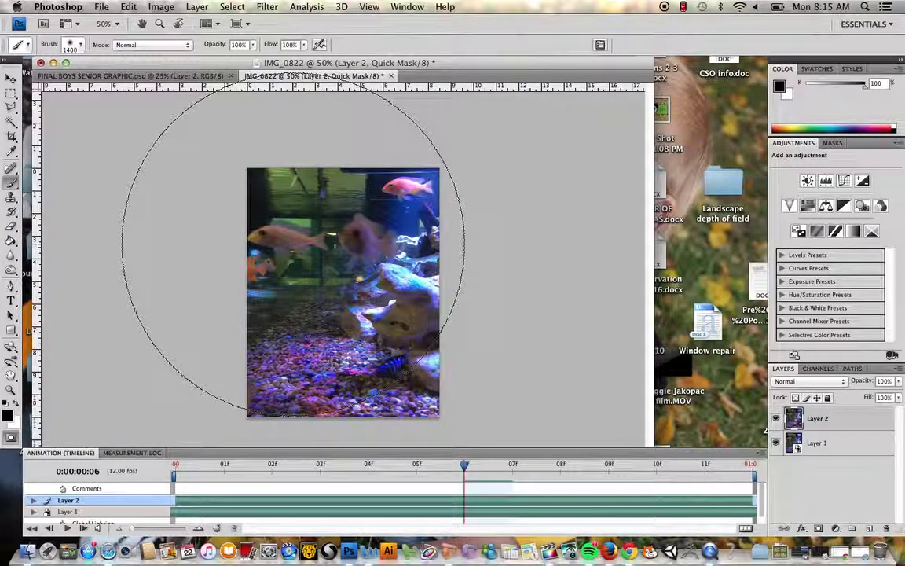
pyautogui.press('[')
pyautogui.press('[')
pyautogui.press('[')
pyautogui.press('[')
pyautogui.press('[')
pyautogui.press('[')
pyautogui.press('[')
pyautogui.press('[')
pyautogui.press('[')
pyautogui.press('[')
pyautogui.press('[')
pyautogui.press('[')
pyautogui.press('[')
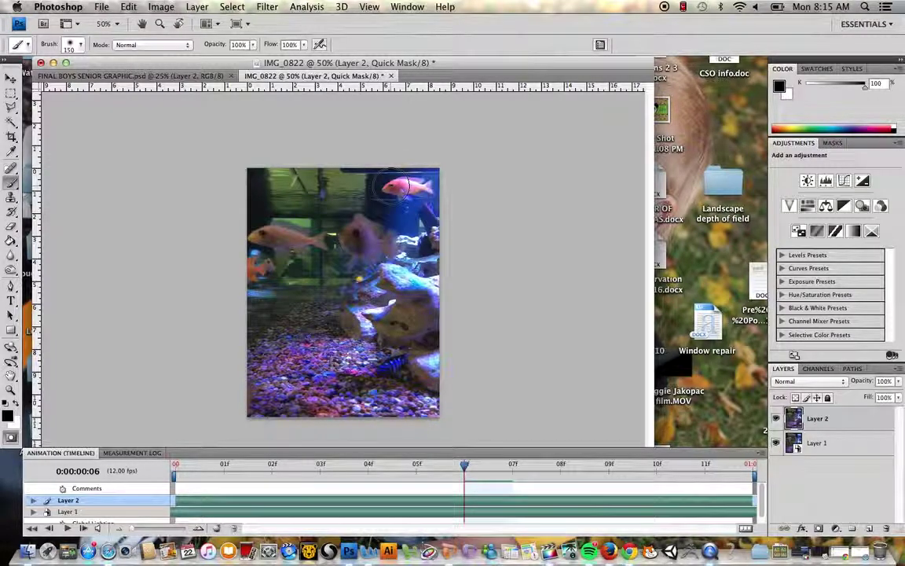
# Step: Paint the mask over the pink fish, the blue fish near the rocks and the tank's upper strip, and convert it to a selection
pyautogui.moveTo(400, 185)
pyautogui.mouseDown()
pyautogui.moveTo(414, 186)
pyautogui.moveTo(404, 190)
pyautogui.moveTo(412, 197)
pyautogui.mouseUp()
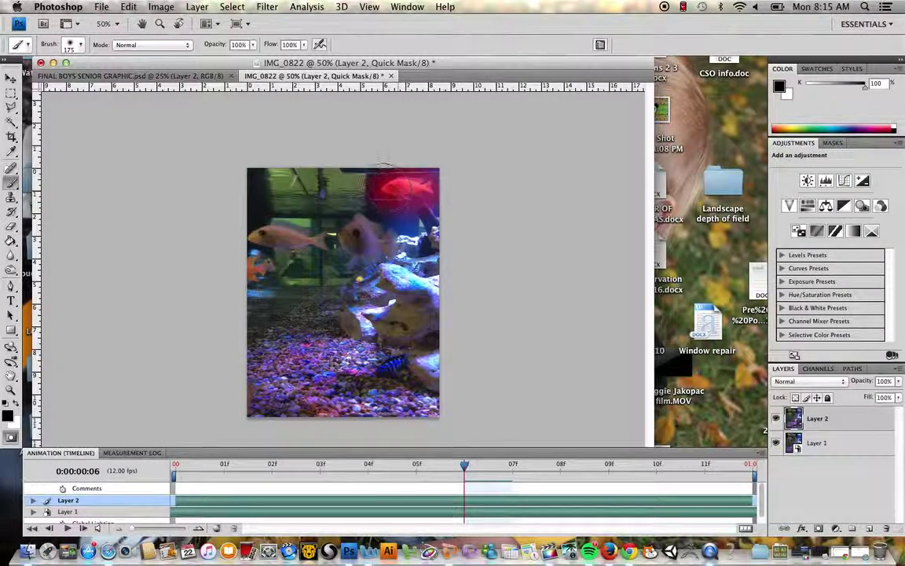
pyautogui.moveTo(379, 349)
pyautogui.mouseDown()
pyautogui.moveTo(367, 372)
pyautogui.moveTo(404, 363)
pyautogui.mouseUp()
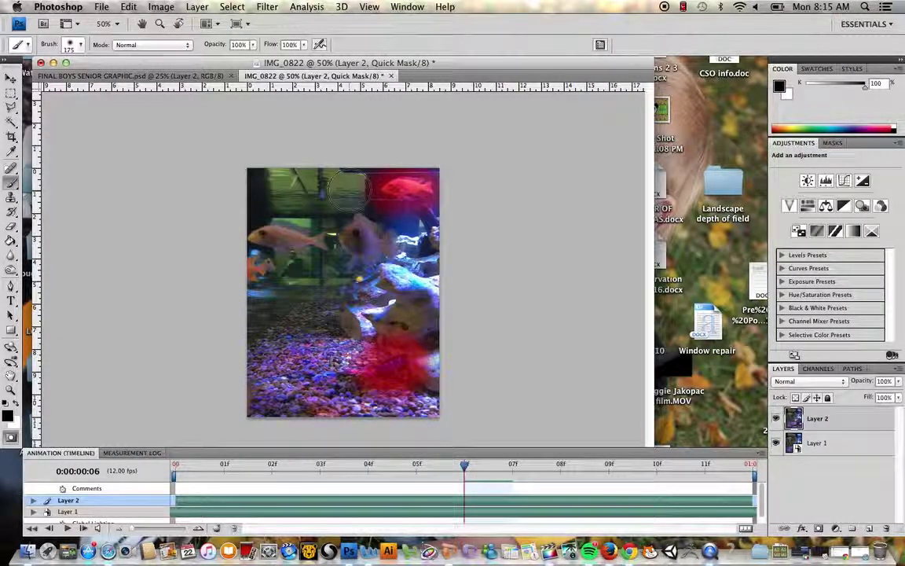
pyautogui.moveTo(348, 188)
pyautogui.mouseDown()
pyautogui.moveTo(333, 152)
pyautogui.moveTo(319, 172)
pyautogui.moveTo(318, 162)
pyautogui.moveTo(291, 154)
pyautogui.moveTo(292, 172)
pyautogui.moveTo(309, 153)
pyautogui.moveTo(419, 167)
pyautogui.mouseUp()
pyautogui.press(']')
pyautogui.press(']')
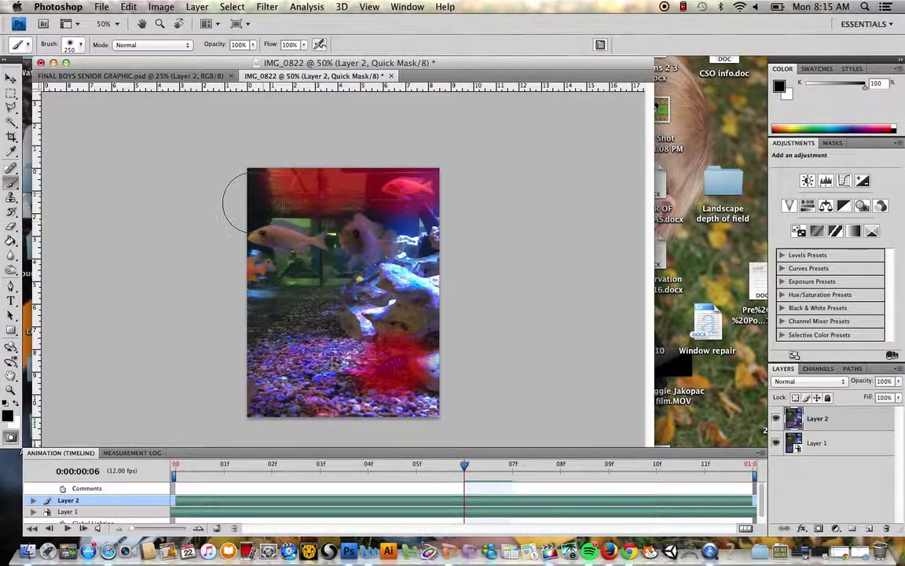
pyautogui.click(9, 438)
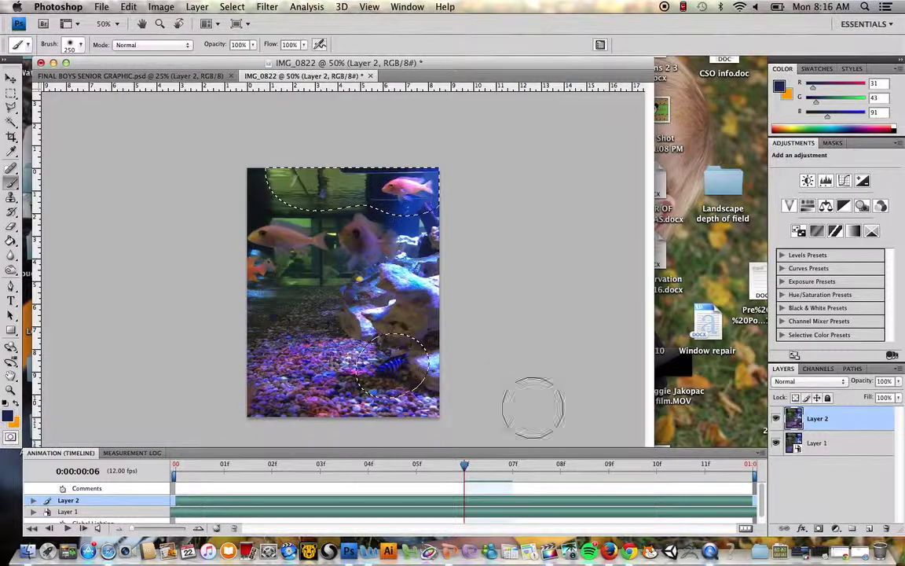
# Step: Try adding a layer mask to Layer 2 from the painted-area selection, preview the animation, and undo the mask
pyautogui.click(818, 529)
pyautogui.press('space')
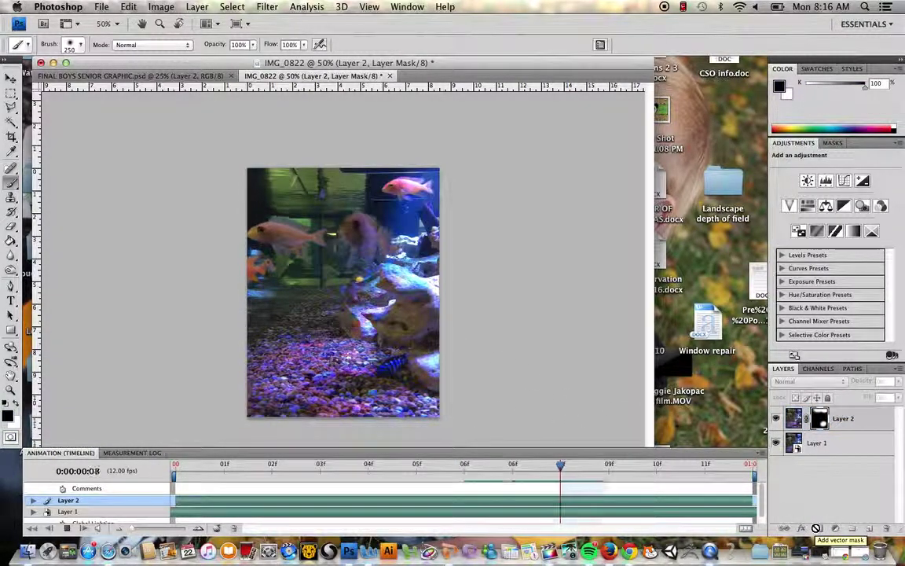
pyautogui.press('super+z')
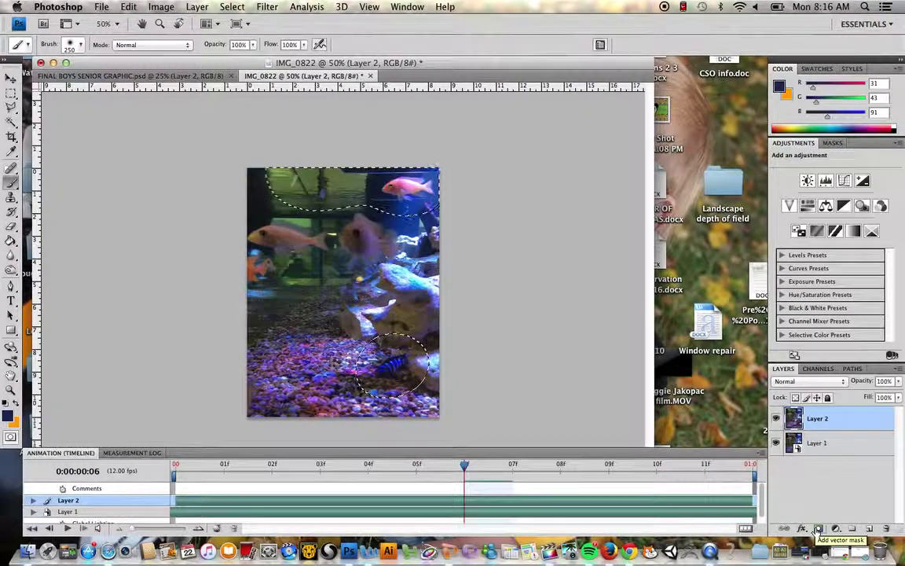
pyautogui.press('super+z')
pyautogui.press('super+z')
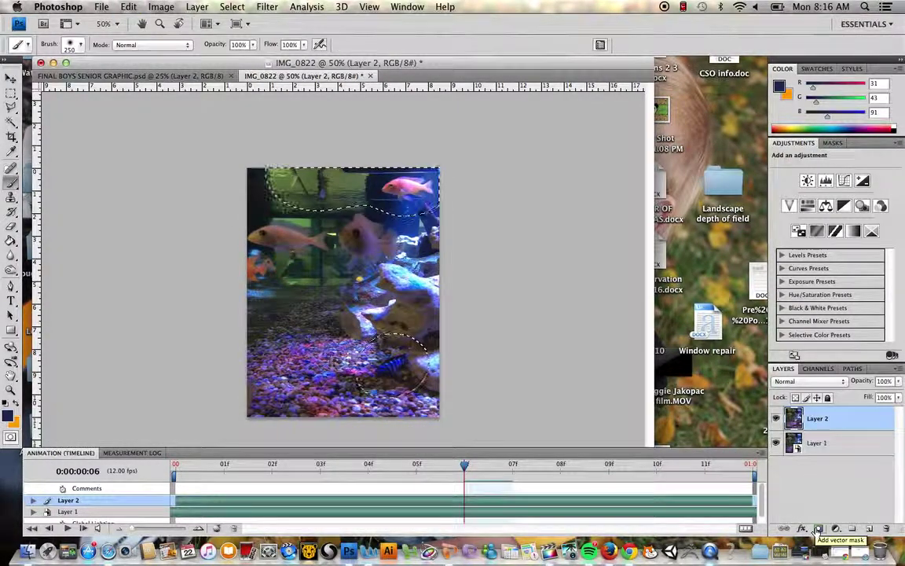
# Step: Invert the painted selection through Quick Mask, add it as a layer mask on Layer 2, and play back the animation
pyautogui.press('q')
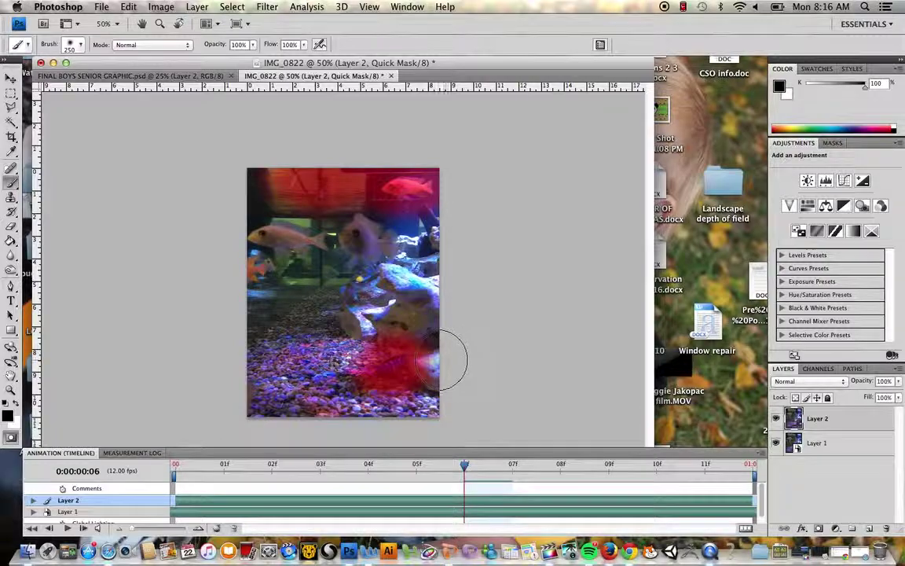
pyautogui.click(12, 437)
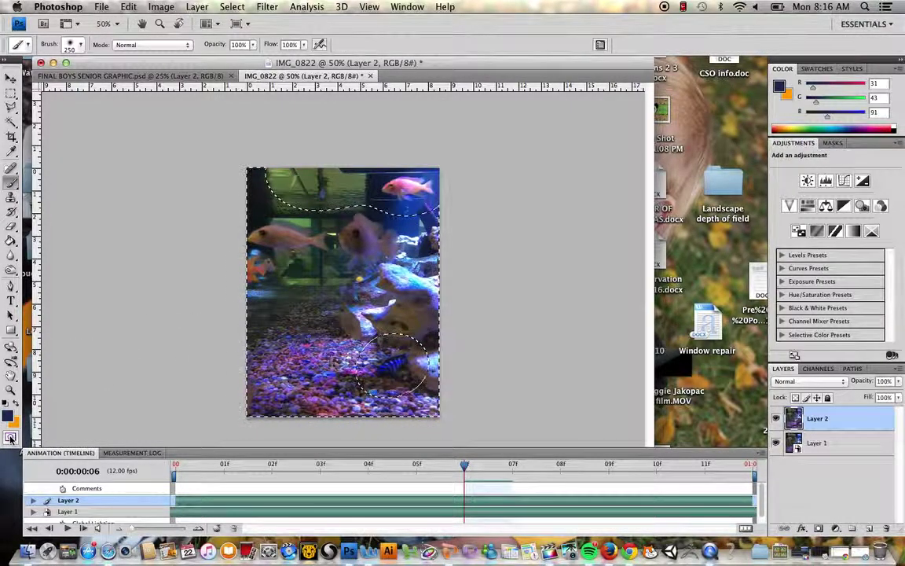
pyautogui.click(819, 529)
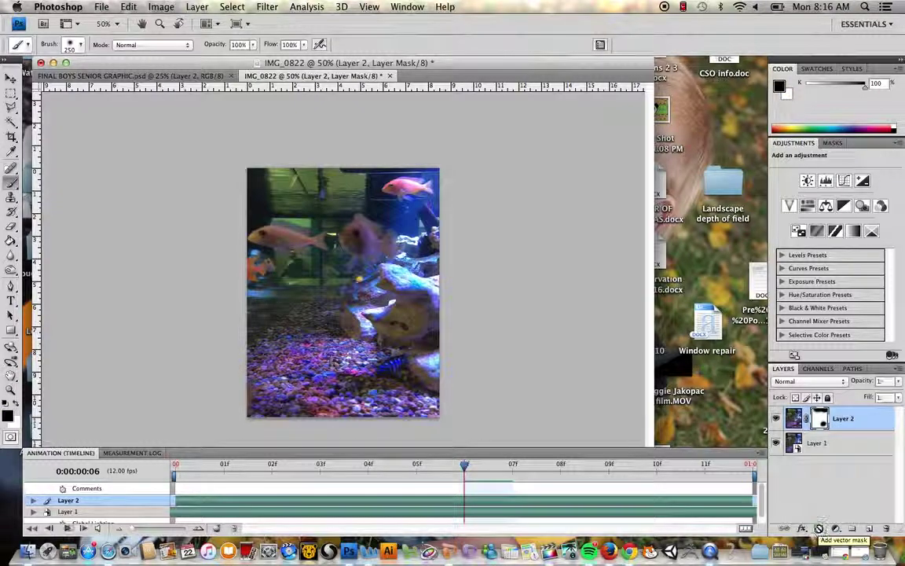
pyautogui.press('space')
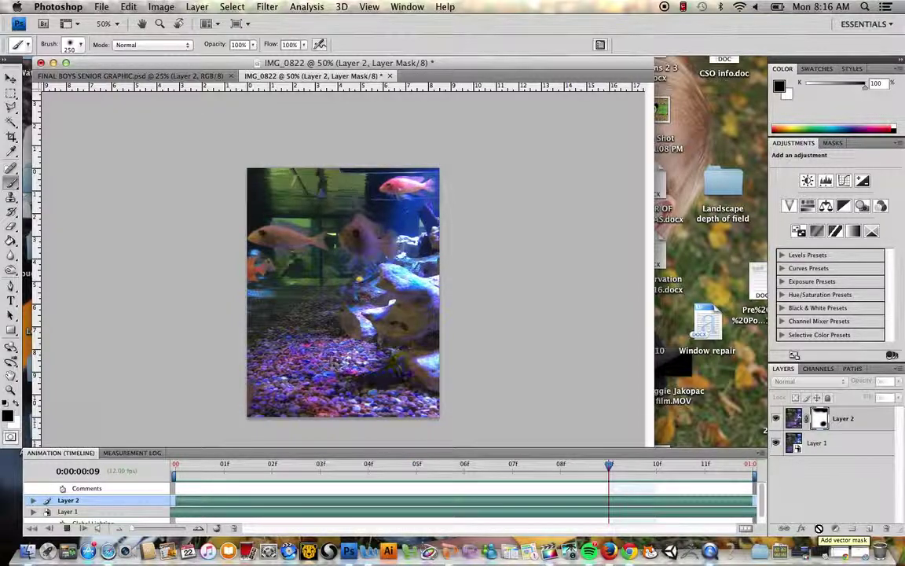
pyautogui.press('space')
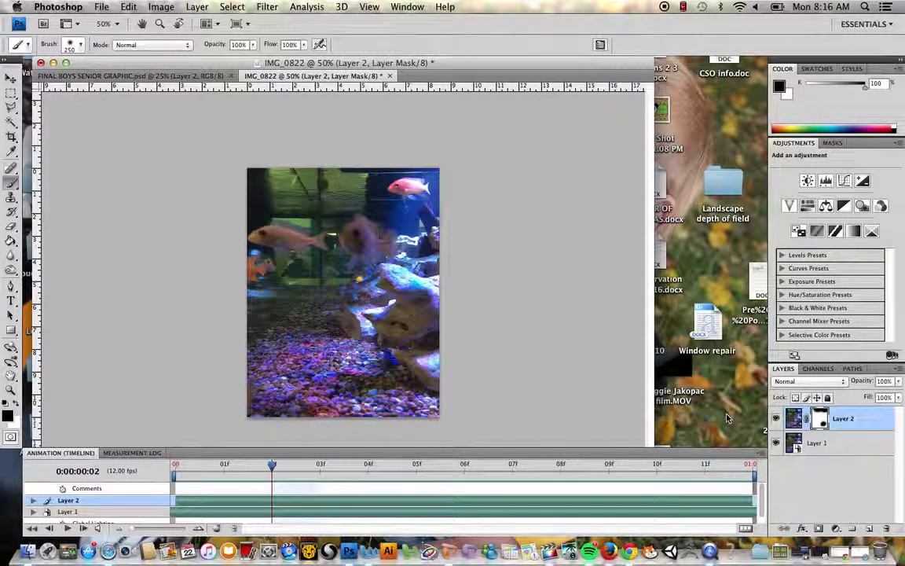
pyautogui.click(110, 6)
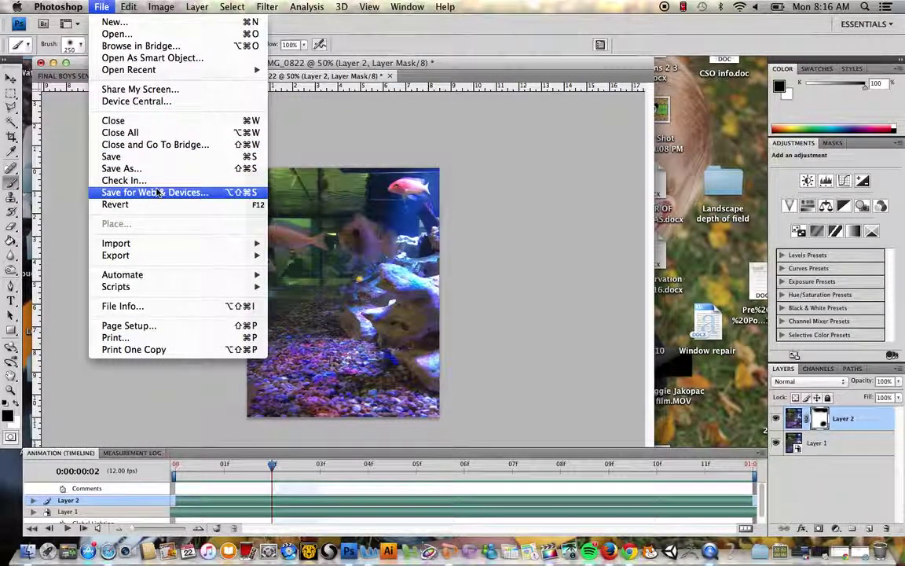
pyautogui.moveTo(178, 257)
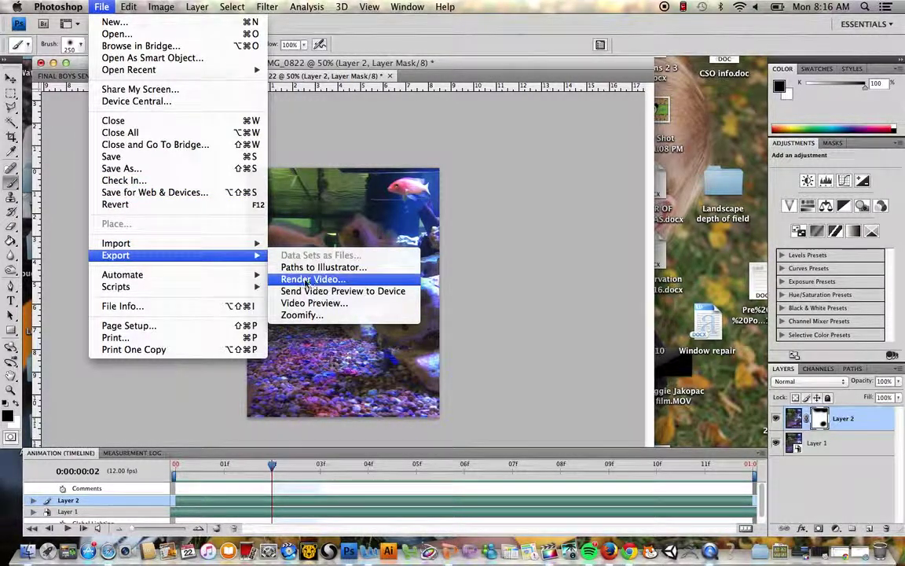
pyautogui.click(492, 297)
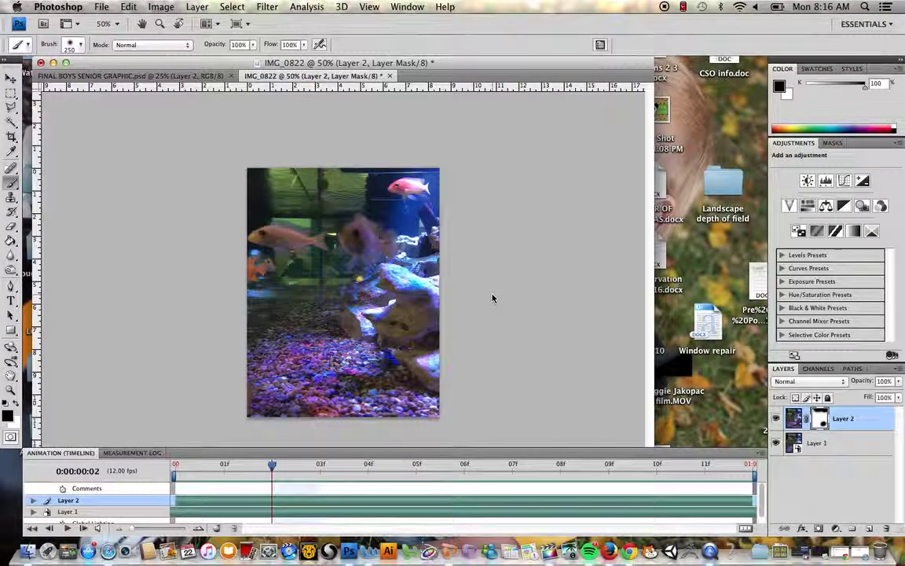
# Step: Flatten the animation frames into layers and float the enlarged Layers panel so the full layer list is accessible
pyautogui.click(760, 454)
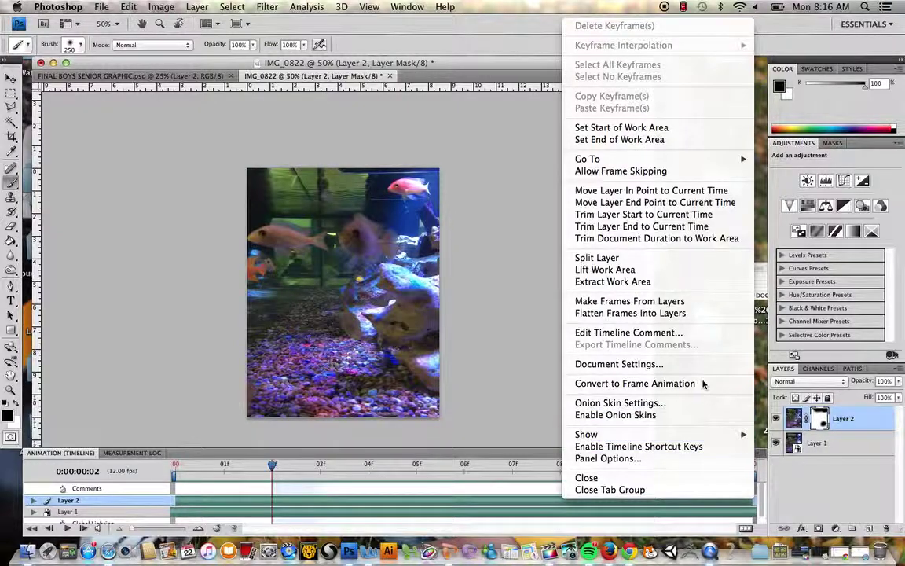
pyautogui.click(664, 314)
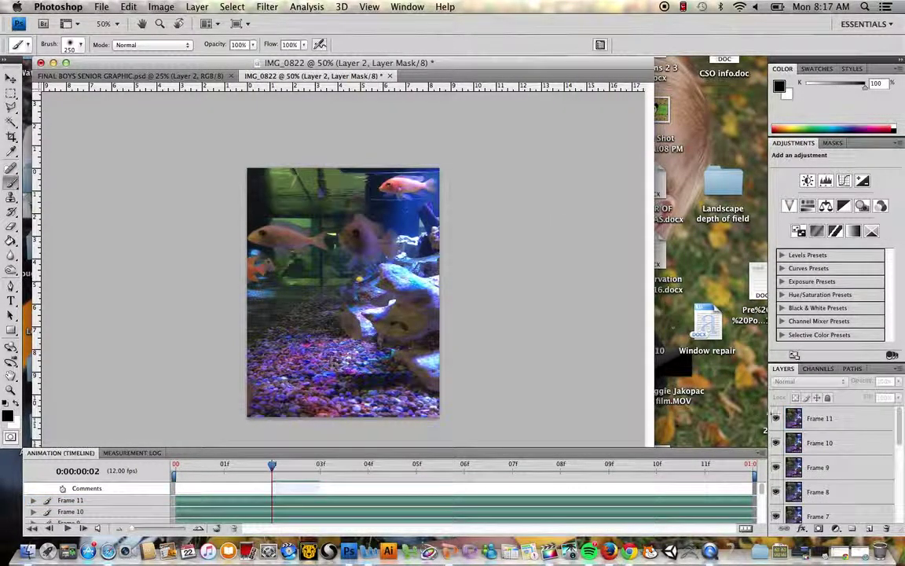
pyautogui.scroll(-5, 898, 428)
pyautogui.scroll(3, 902, 418)
pyautogui.scroll(-5, 810, 436)
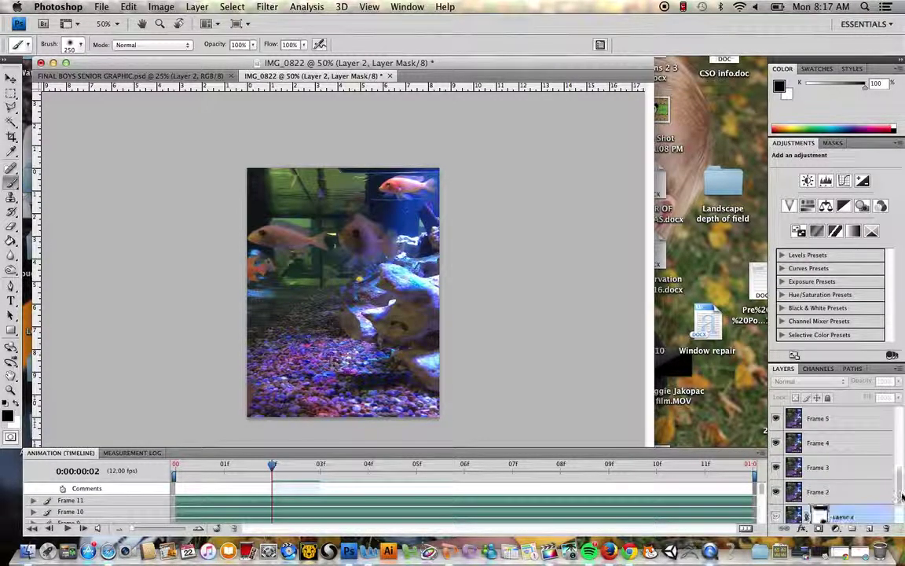
pyautogui.moveTo(788, 372); pyautogui.dragTo(691, 71)
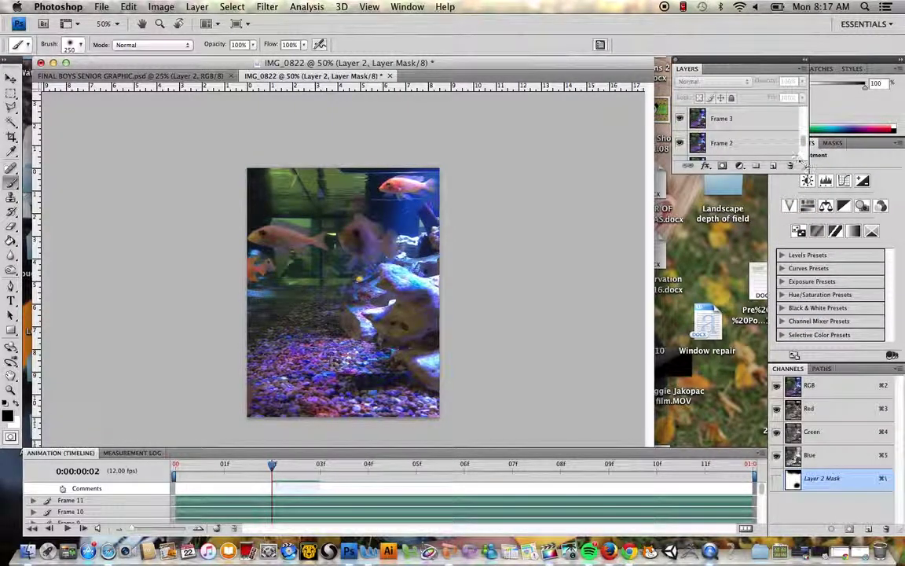
pyautogui.moveTo(807, 168); pyautogui.dragTo(842, 424)
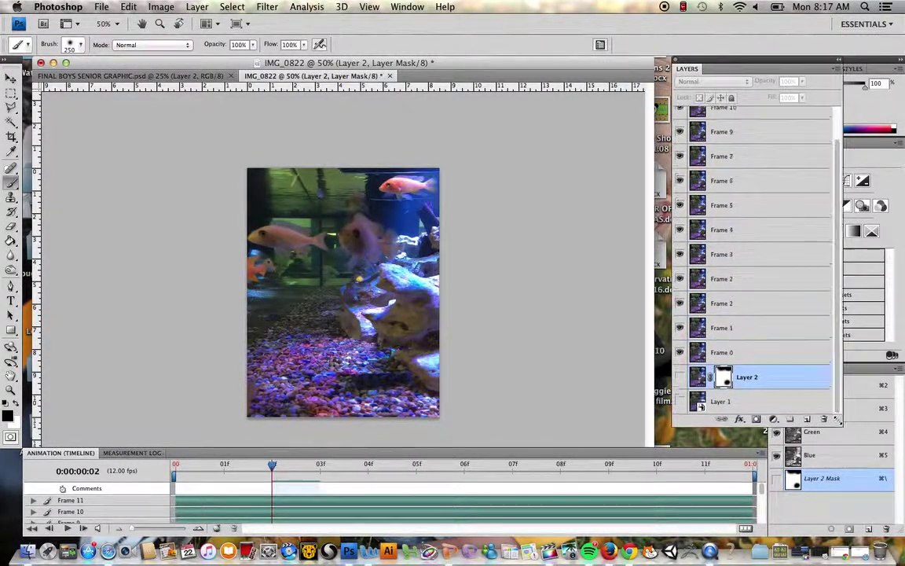
# Step: Delete the original Layer 2 and Layer 1, keeping the flattened frame layers
pyautogui.keyDown('shift'); pyautogui.click(777, 403); pyautogui.keyUp('shift')
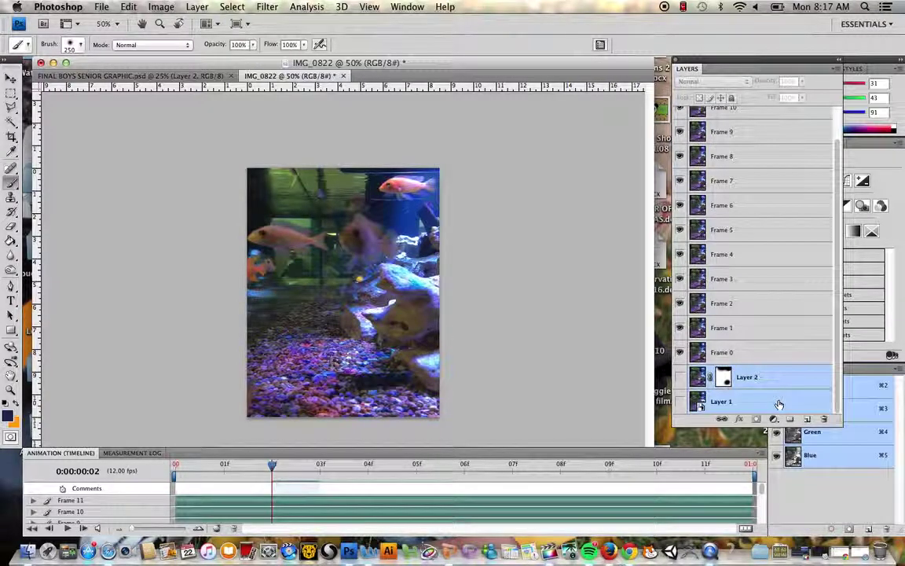
pyautogui.click(823, 420)
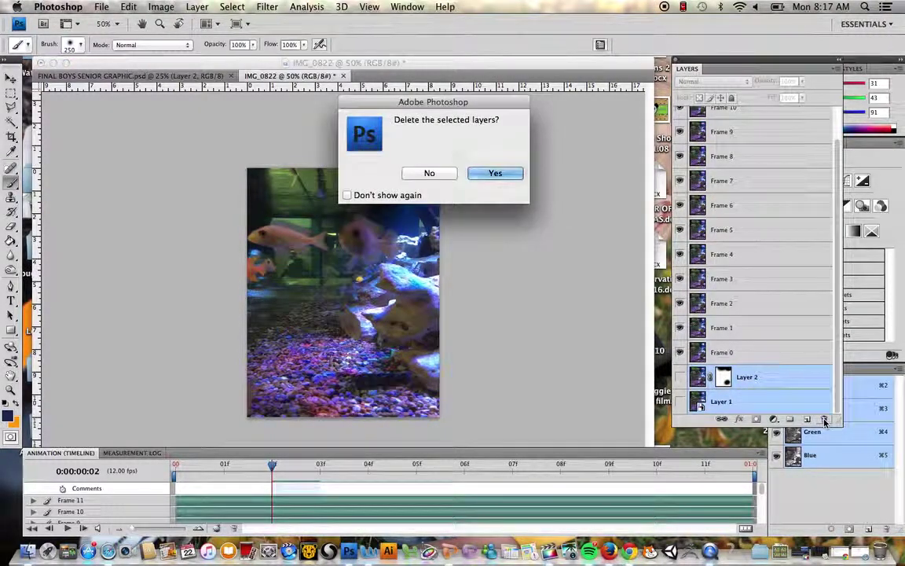
pyautogui.click(496, 174)
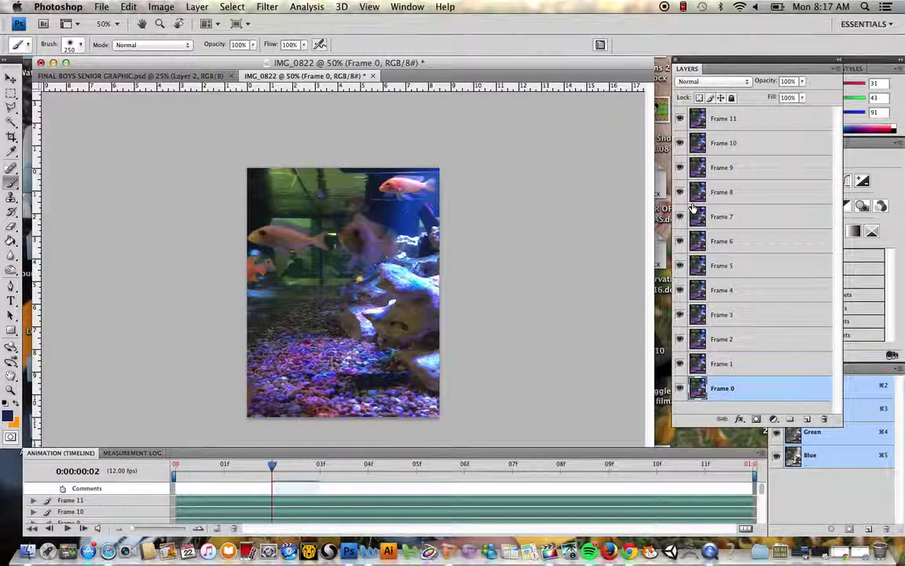
# Step: Convert the timeline to a frame animation with a 0.2-second frame delay and looping set to Forever
pyautogui.click(745, 530)
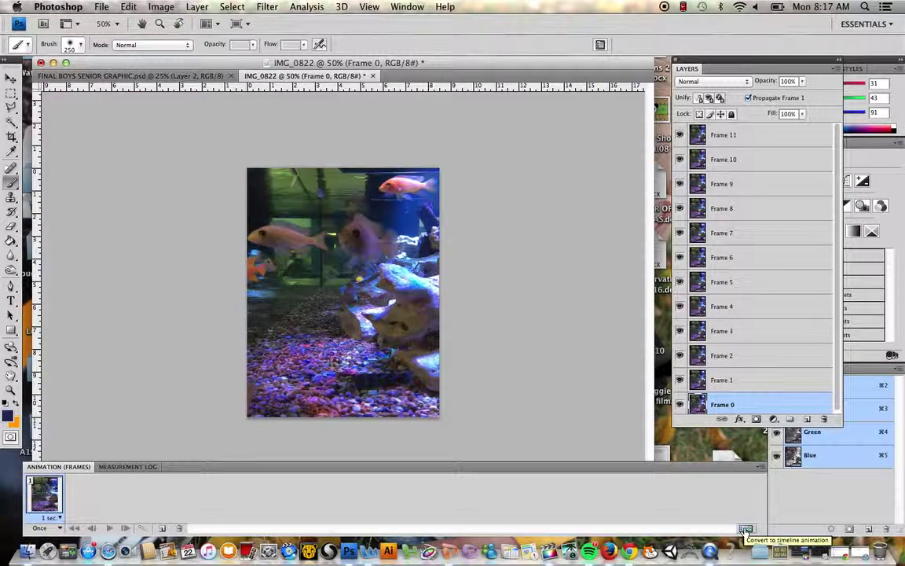
pyautogui.click(48, 519)
pyautogui.click(52, 454)
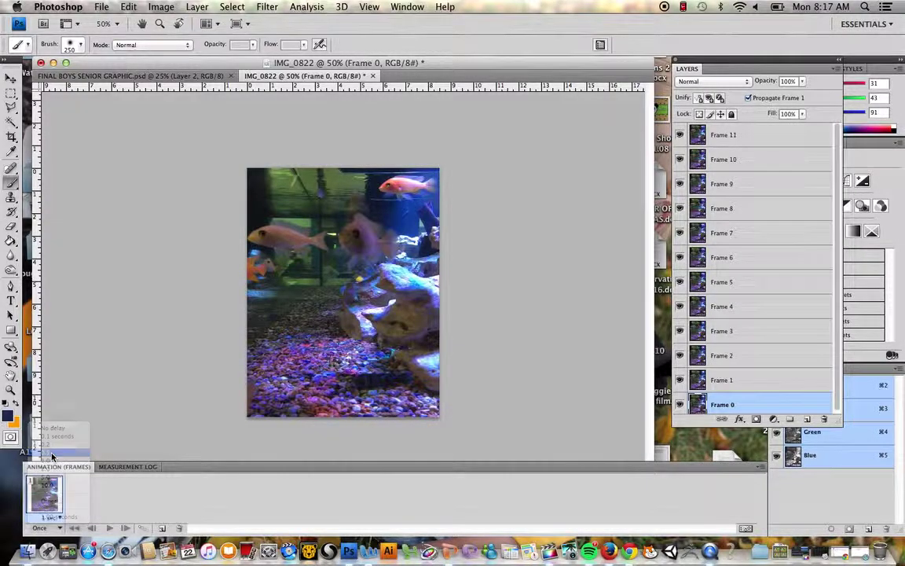
pyautogui.click(57, 518)
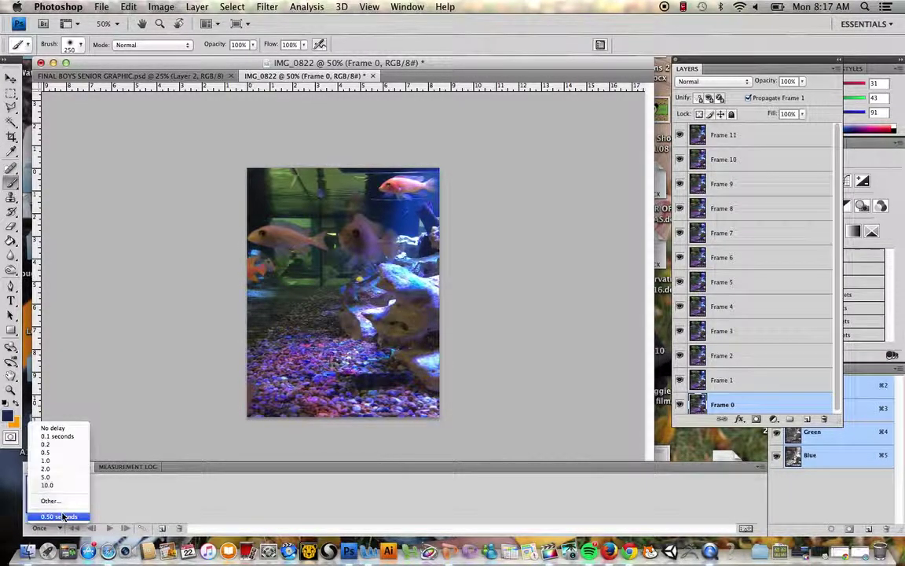
pyautogui.click(52, 444)
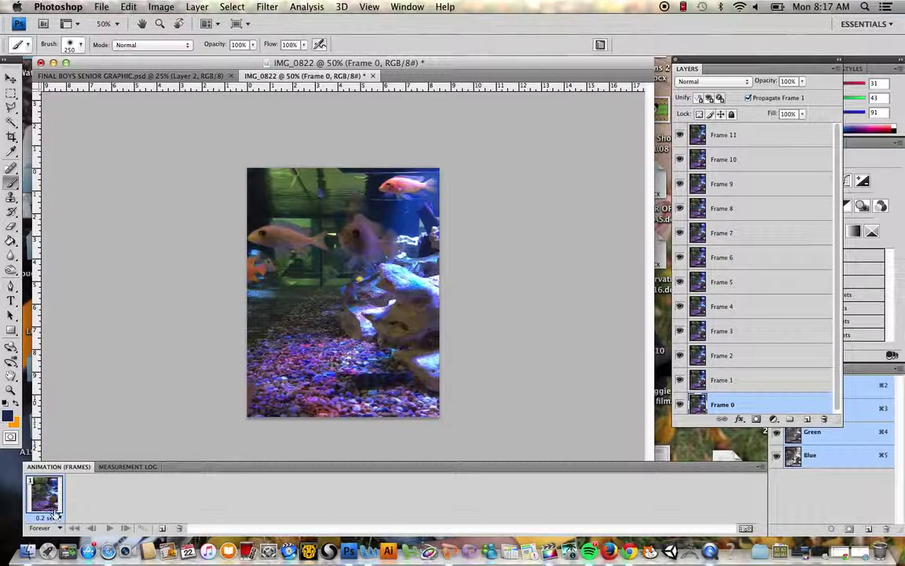
# Step: Hide layers Frame 1 through Frame 11 so the first animation frame shows only the Frame 0 layer
pyautogui.moveTo(681, 135); pyautogui.dragTo(680, 258)
pyautogui.moveTo(680, 330); pyautogui.dragTo(680, 380)
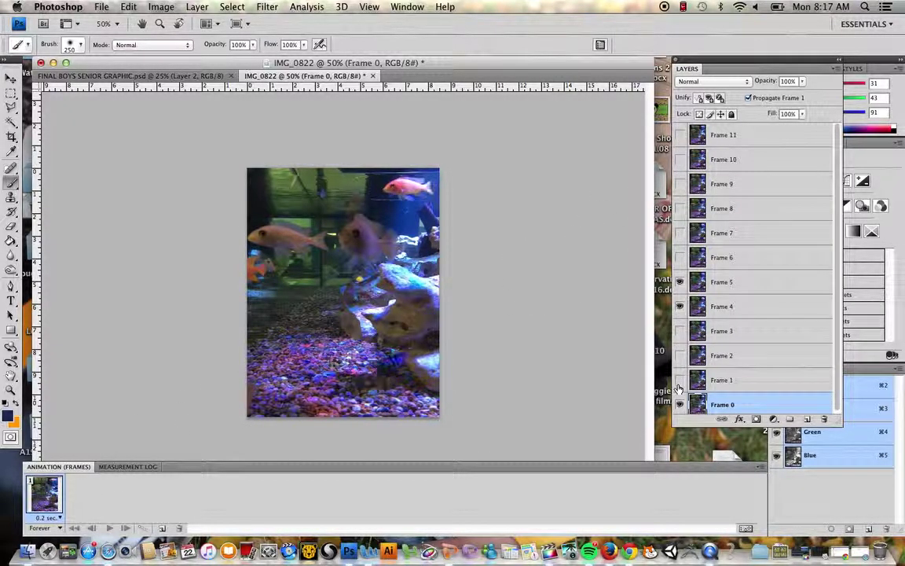
pyautogui.click(680, 282)
pyautogui.click(680, 306)
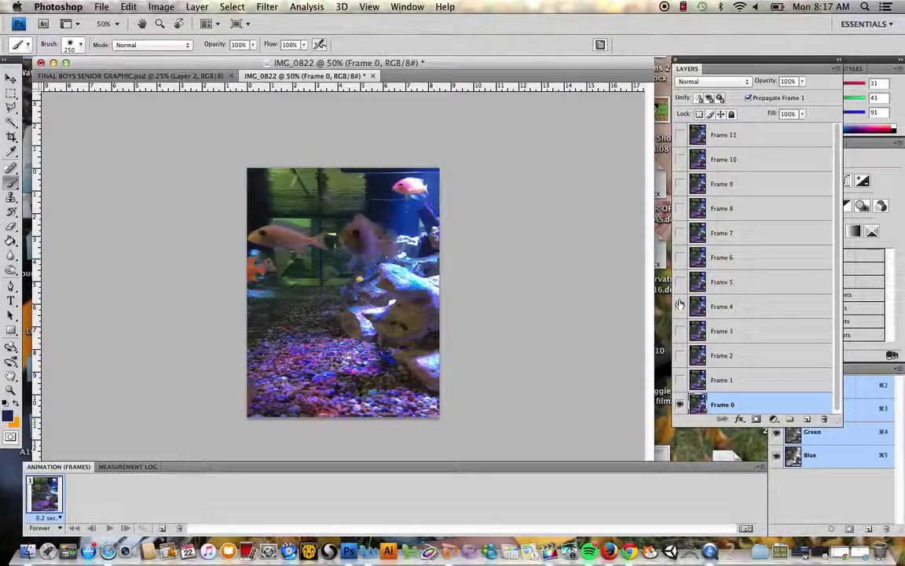
# Step: Add a second animation frame showing only the Frame 1 layer, and add a third frame after it
pyautogui.click(163, 529)
pyautogui.click(680, 379)
pyautogui.click(679, 404)
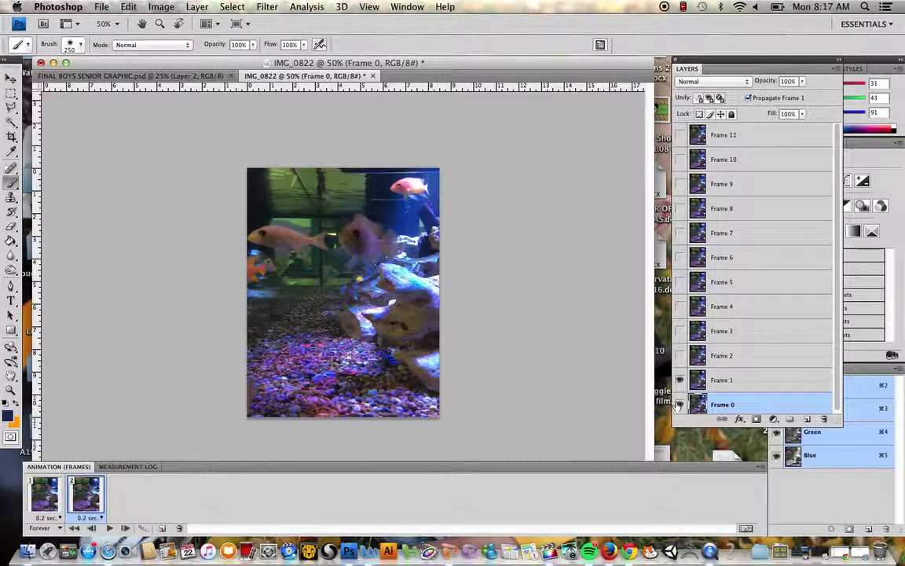
pyautogui.click(164, 529)
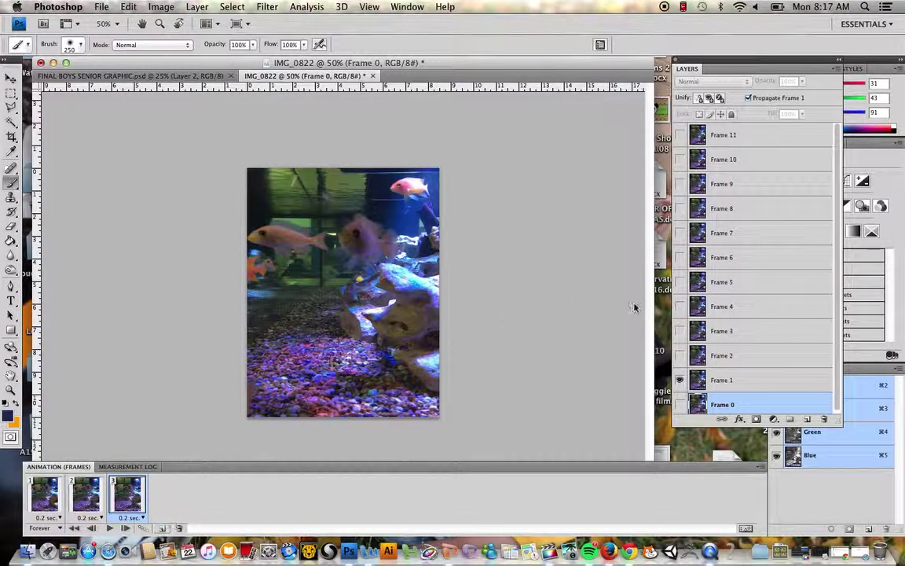
# Step: Show only the Frame 2 layer in the third animation frame, and add a fourth frame showing only the Frame 3 layer
pyautogui.click(679, 355)
pyautogui.click(679, 379)
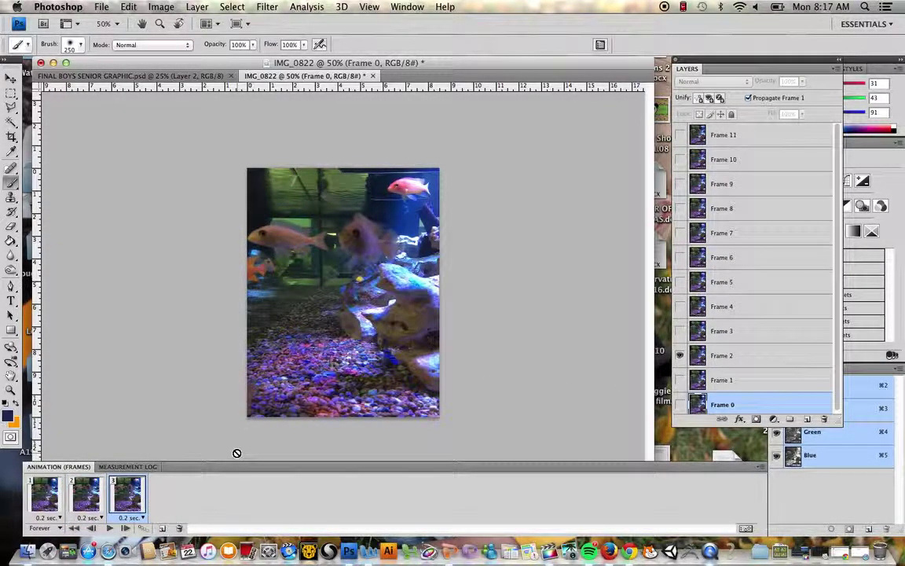
pyautogui.click(164, 529)
pyautogui.click(680, 331)
pyautogui.click(680, 355)
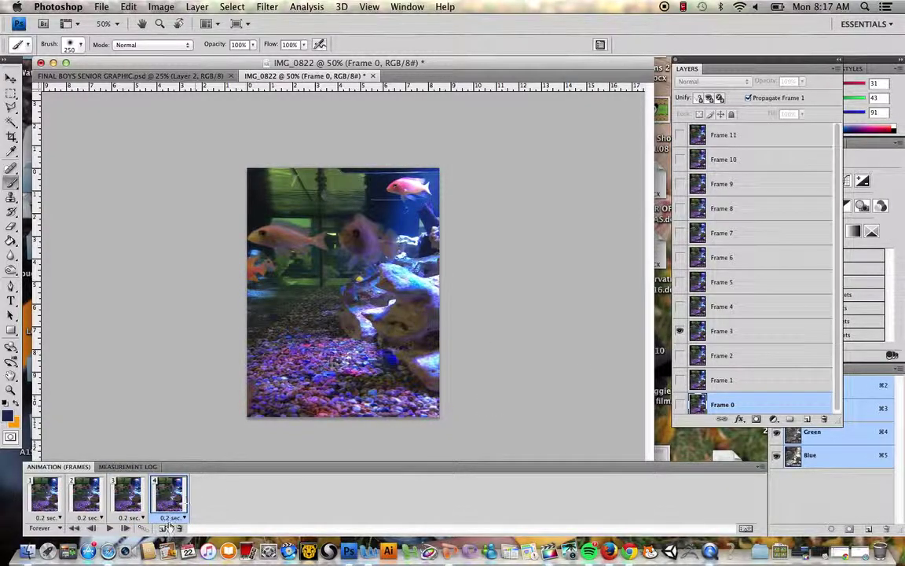
# Step: Add a fifth animation frame showing only the Frame 4 layer and a sixth showing only the Frame 5 layer
pyautogui.click(163, 529)
pyautogui.click(679, 306)
pyautogui.click(680, 331)
pyautogui.click(164, 529)
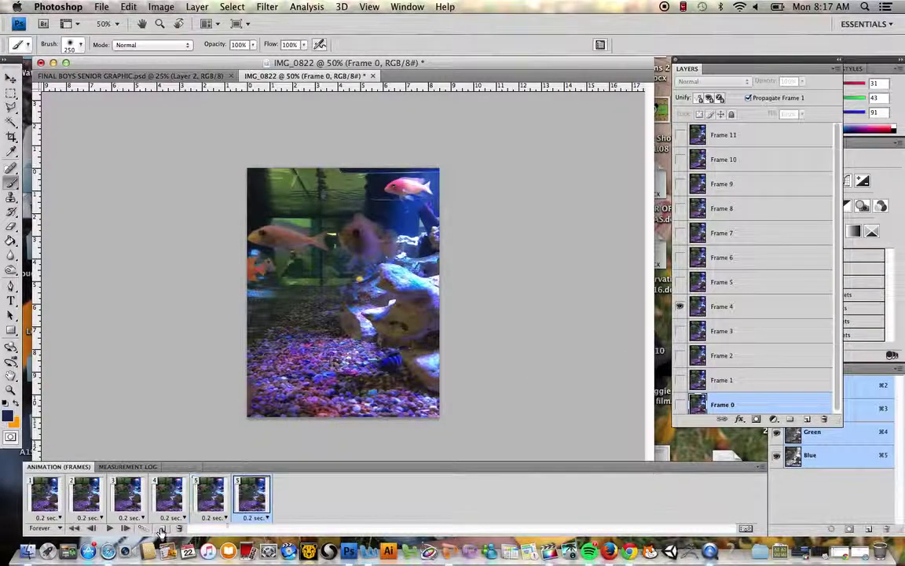
pyautogui.click(680, 282)
pyautogui.click(680, 306)
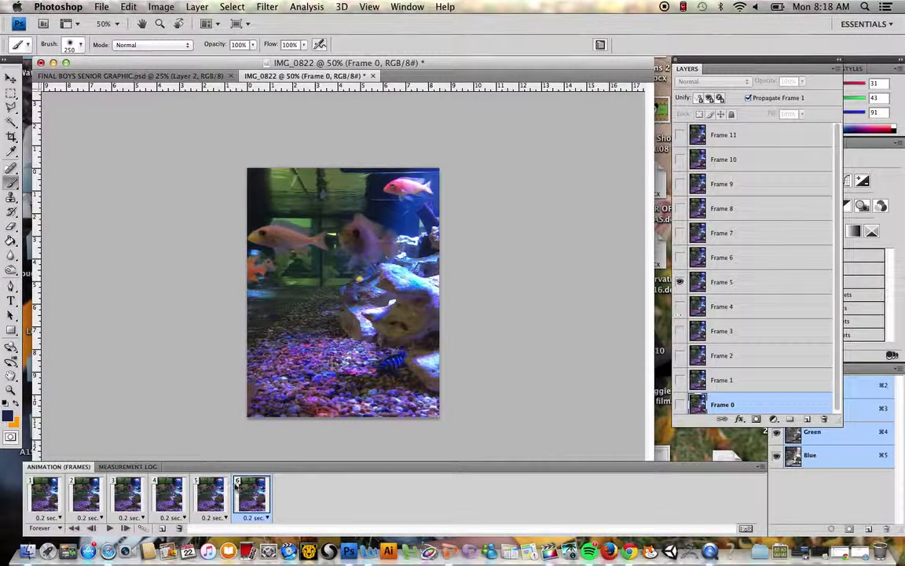
# Step: Add a seventh animation frame showing only the Frame 6 layer and an eighth showing only the Frame 7 layer
pyautogui.click(164, 529)
pyautogui.click(679, 257)
pyautogui.click(680, 282)
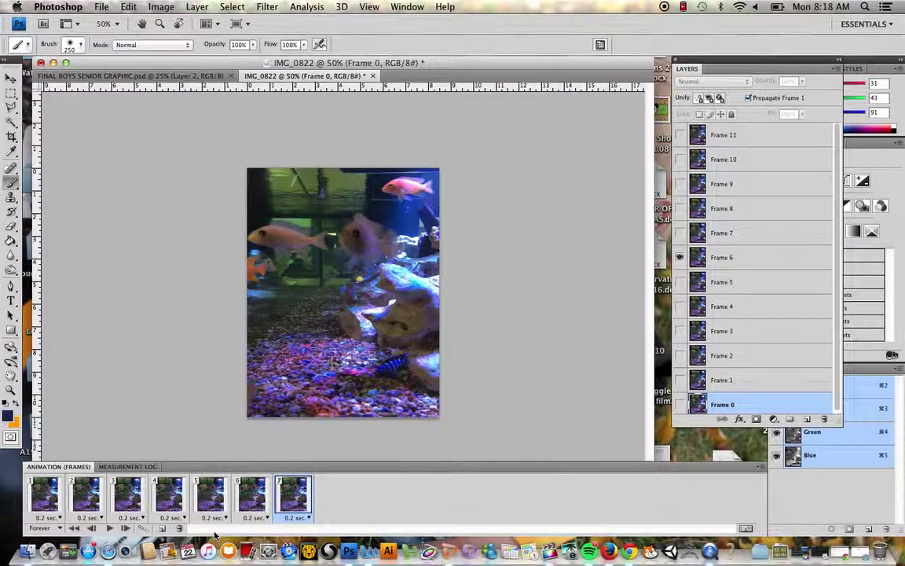
pyautogui.click(164, 529)
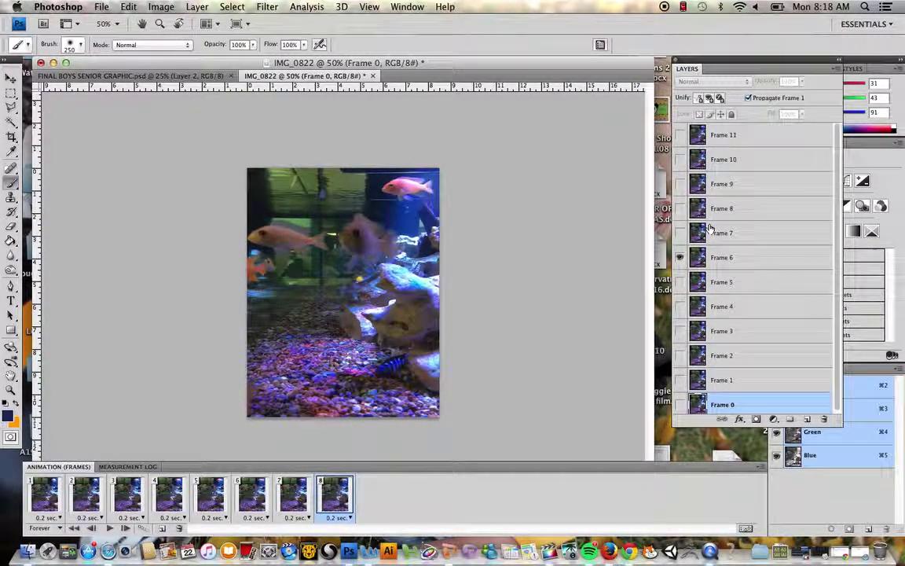
pyautogui.click(680, 257)
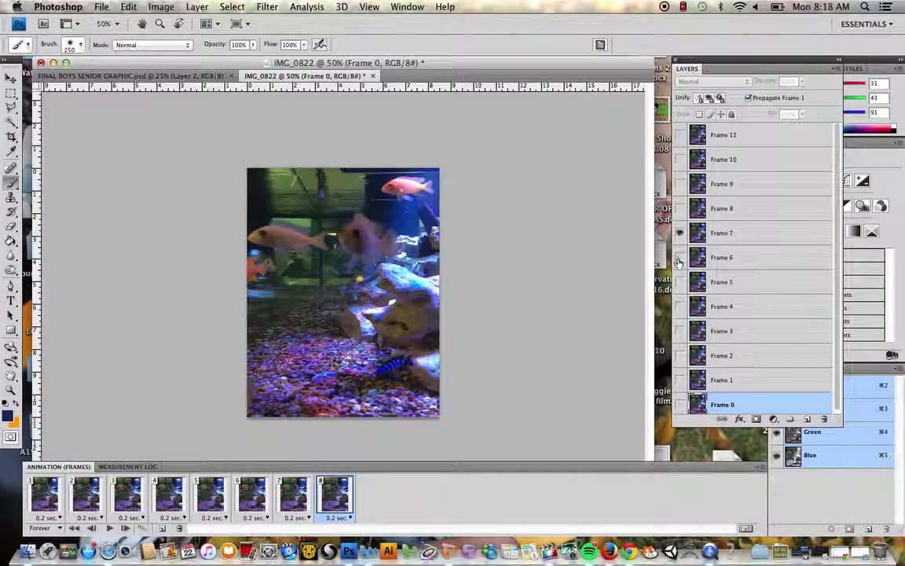
# Step: Add a ninth animation frame showing only the Frame 8 layer and a tenth showing only the Frame 9 layer
pyautogui.click(159, 529)
pyautogui.click(681, 209)
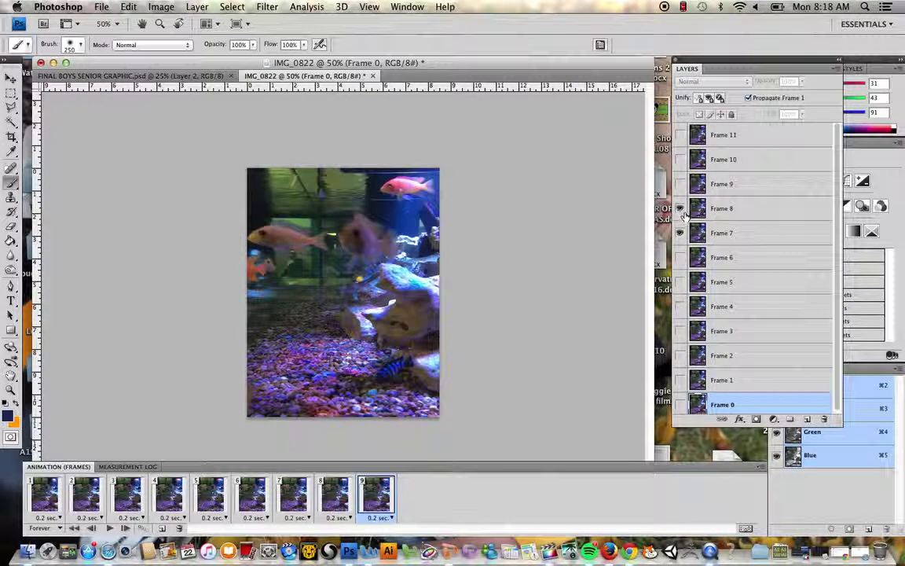
pyautogui.click(158, 527)
pyautogui.click(681, 184)
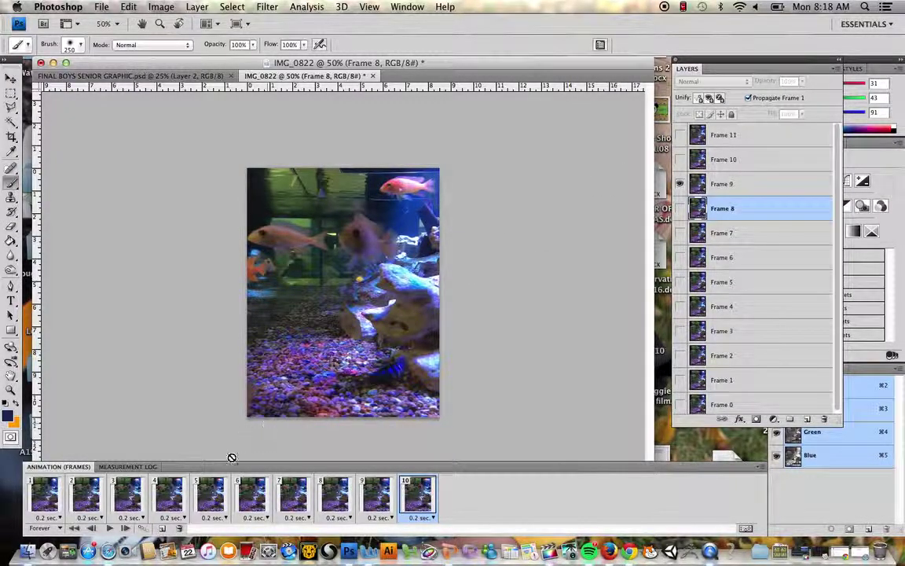
# Step: Add eleventh and twelfth animation frames showing only the Frame 10 and Frame 11 layers respectively, and play the animation
pyautogui.click(160, 528)
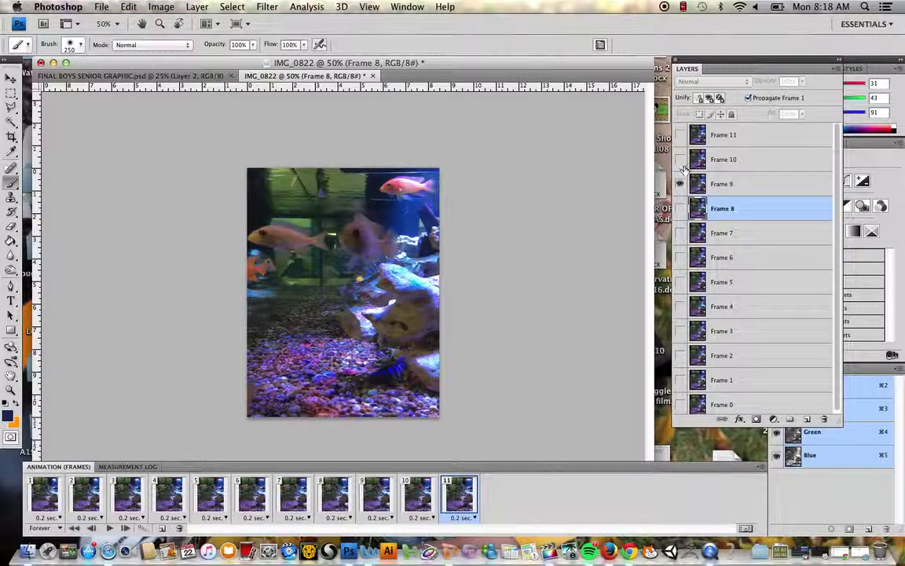
pyautogui.click(161, 529)
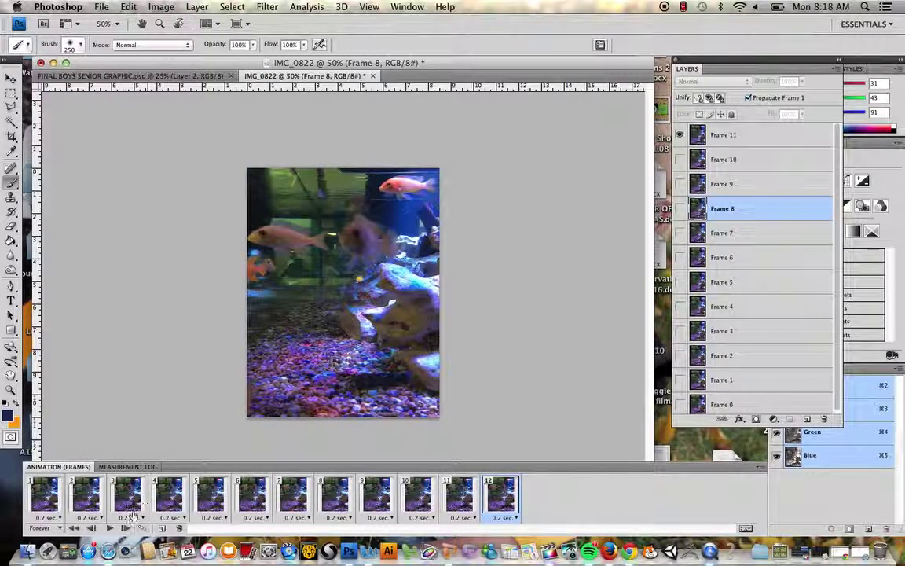
pyautogui.click(109, 531)
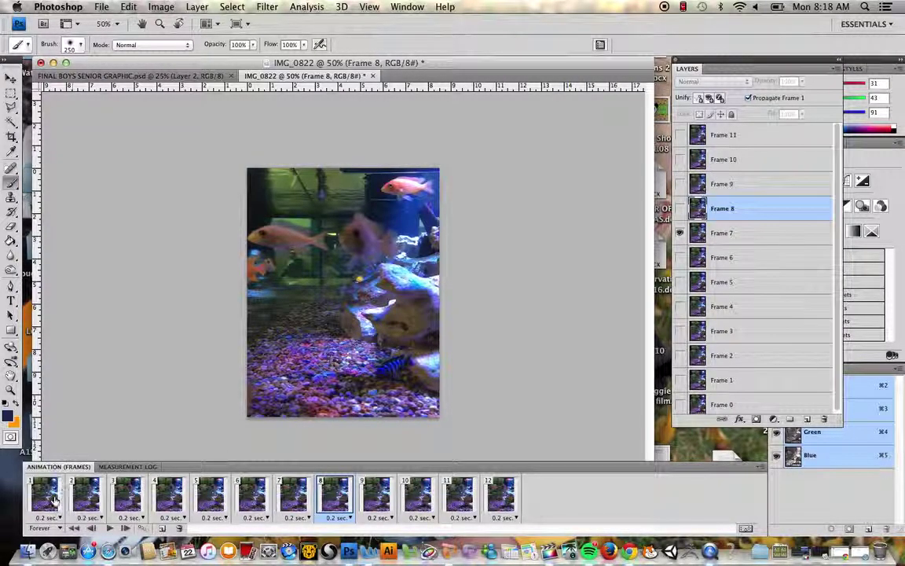
# Step: Copy animation frames 2 through 11, leaving out the first and last frames
pyautogui.click(84, 495)
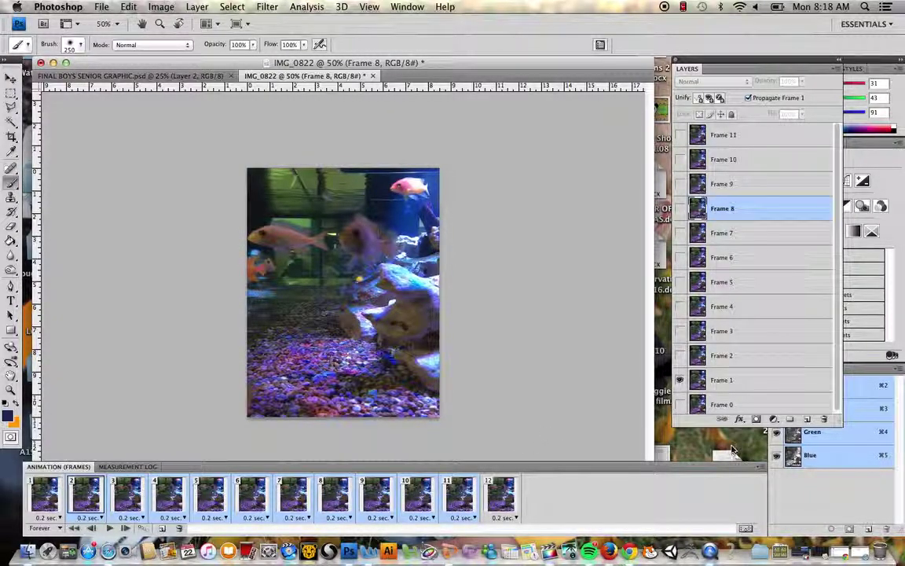
pyautogui.click(760, 467)
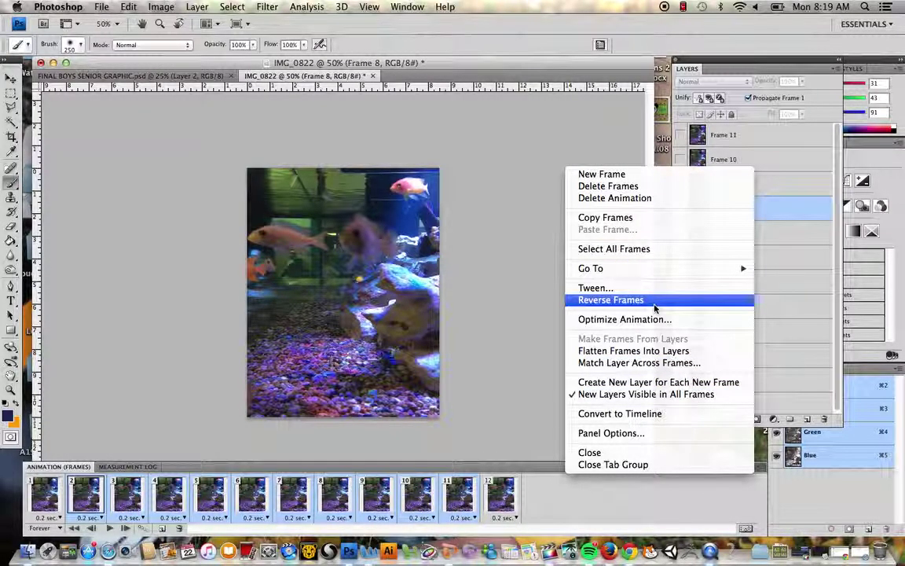
pyautogui.click(667, 218)
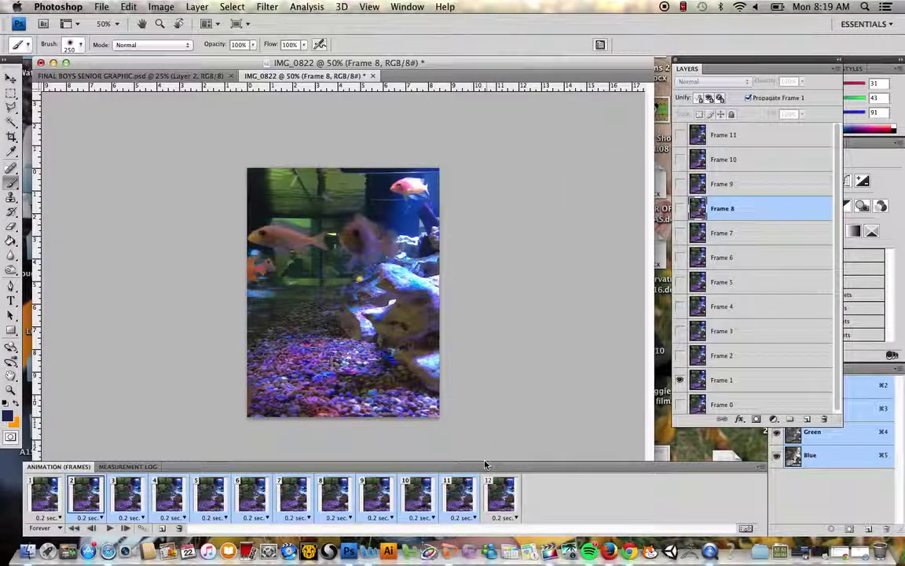
# Step: Paste the copied frames after animation frame 12 using Paste After Selection
pyautogui.press('End')
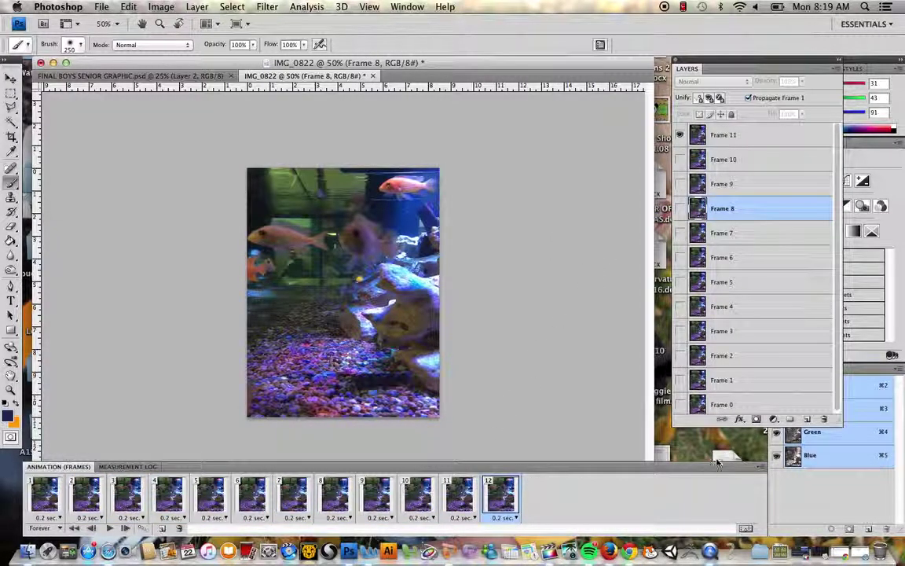
pyautogui.click(760, 466)
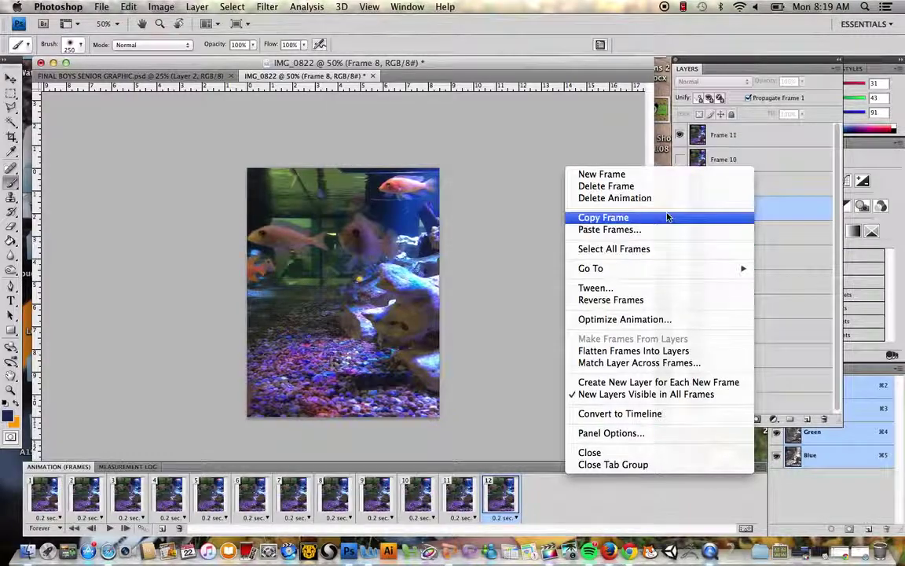
pyautogui.click(605, 229)
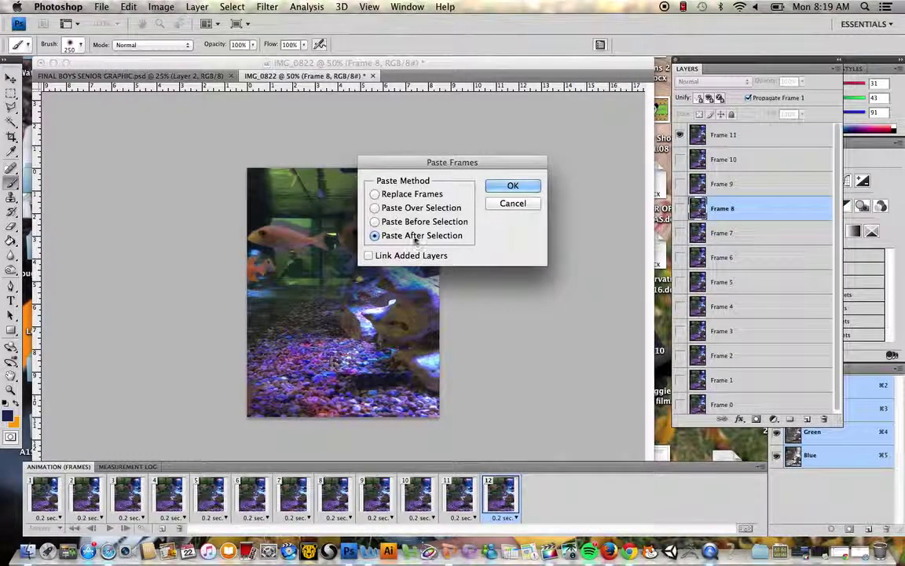
pyautogui.click(517, 187)
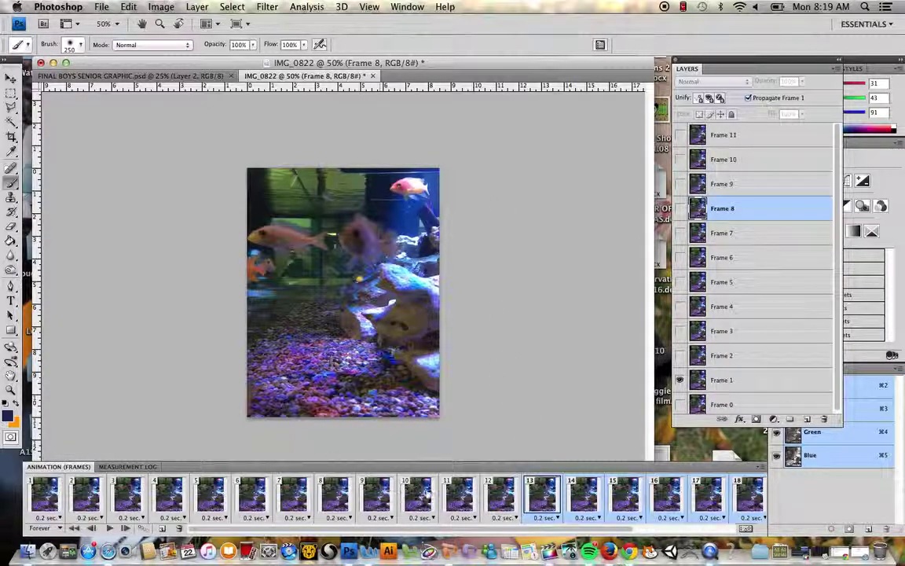
# Step: Reverse the order of the pasted frames, then play the animation to preview the loop and stop it
pyautogui.click(760, 469)
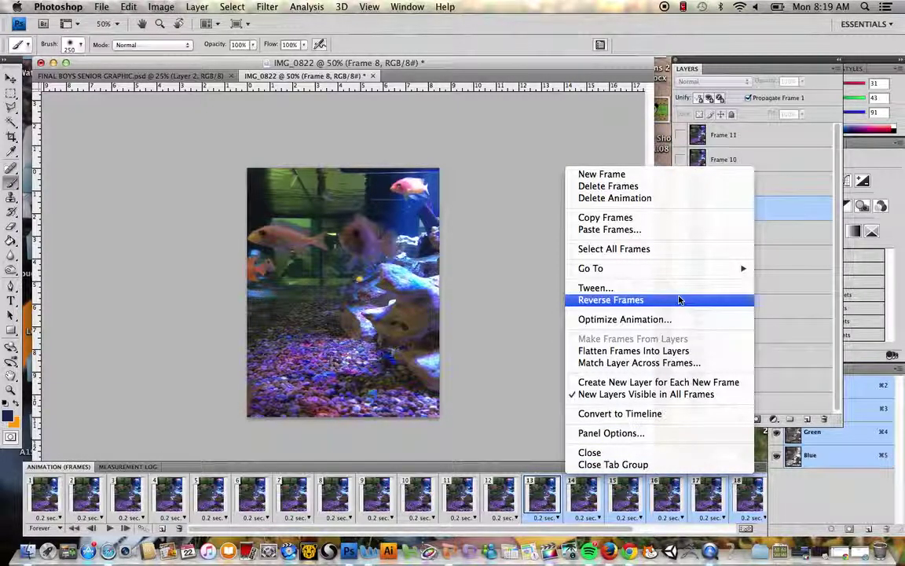
pyautogui.click(680, 299)
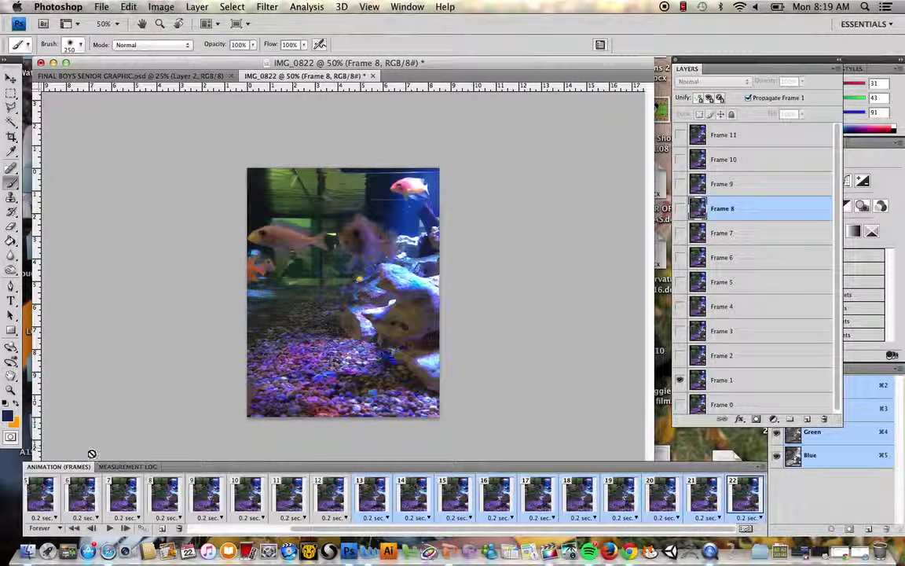
pyautogui.click(110, 529)
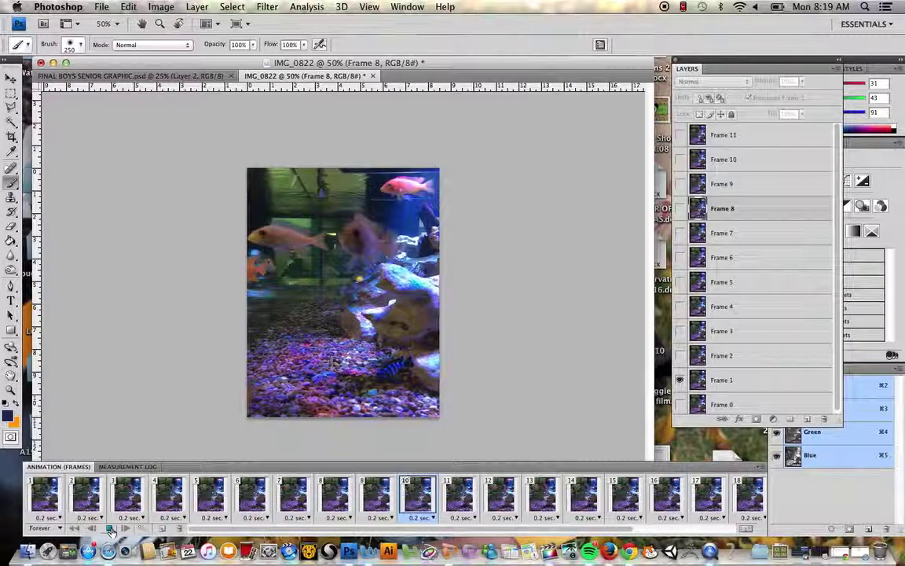
pyautogui.press('space')
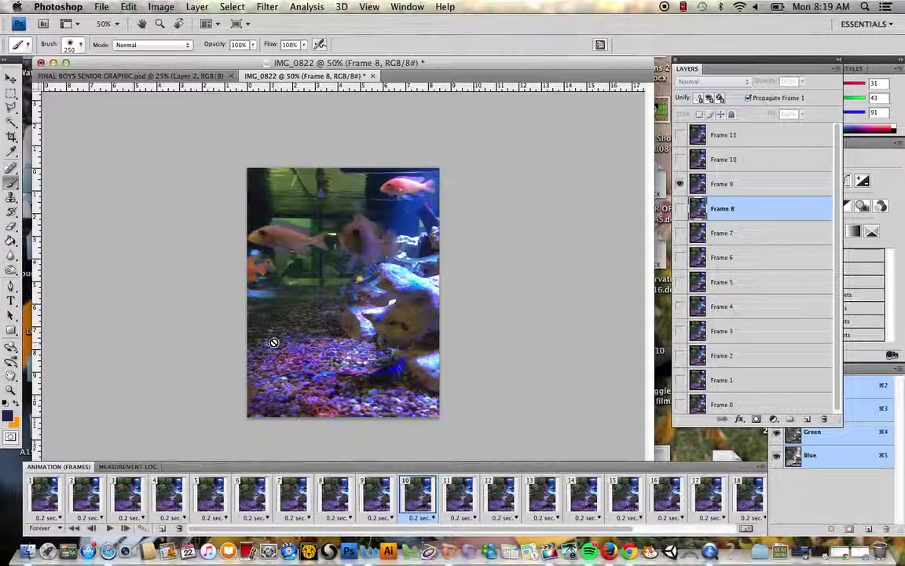
# Step: Save the document to the Desktop as Fish cinem 1.psd in Photoshop format, with layers and maximized compatibility
pyautogui.click(105, 9)
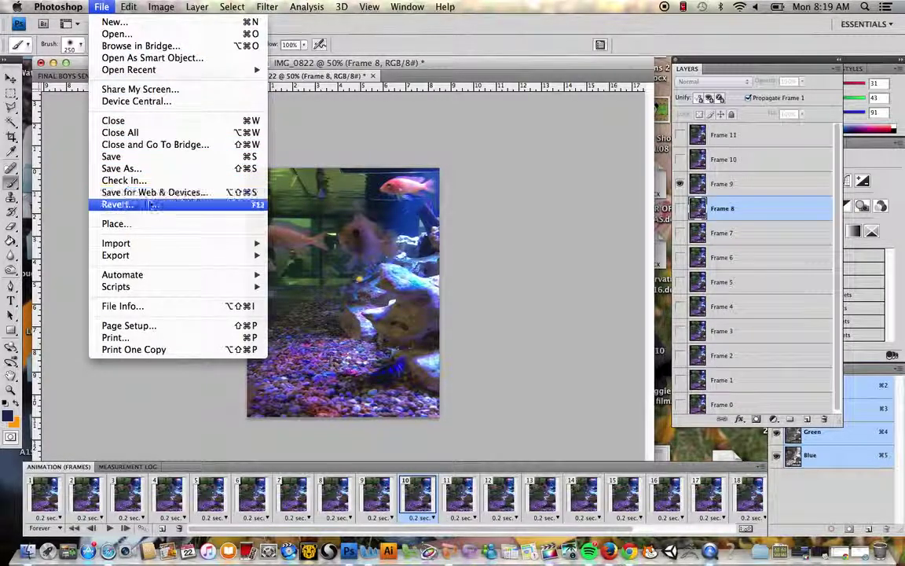
pyautogui.click(149, 161)
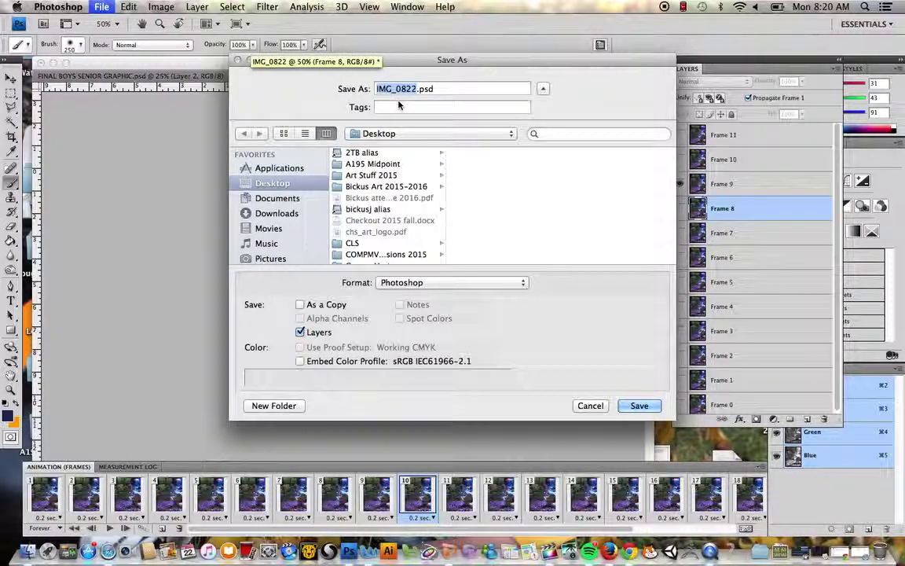
pyautogui.write('Fish cinem')
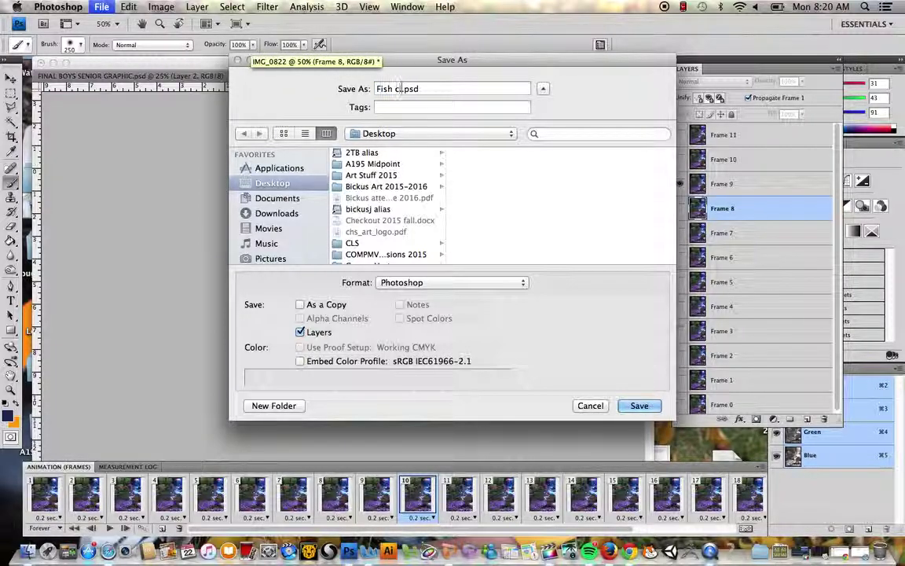
pyautogui.write(' 1')
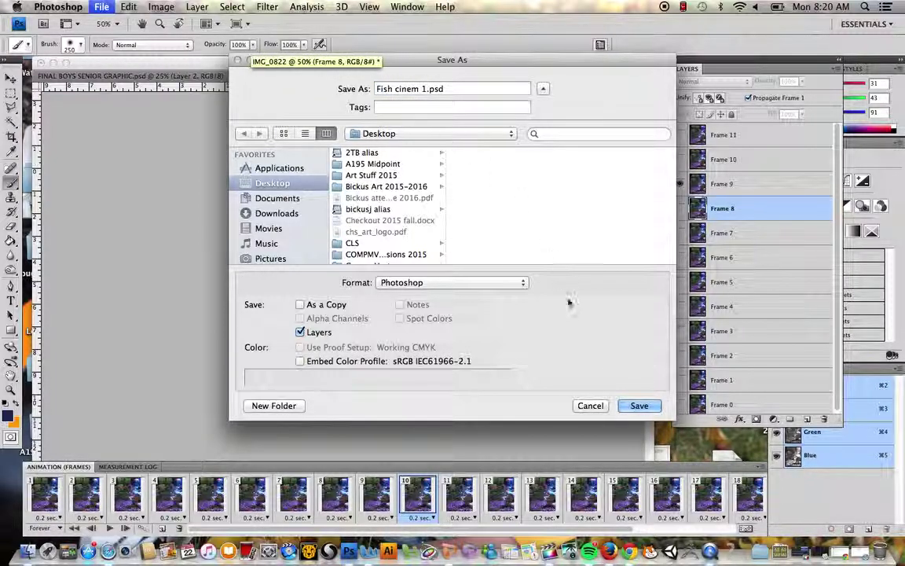
pyautogui.click(639, 405)
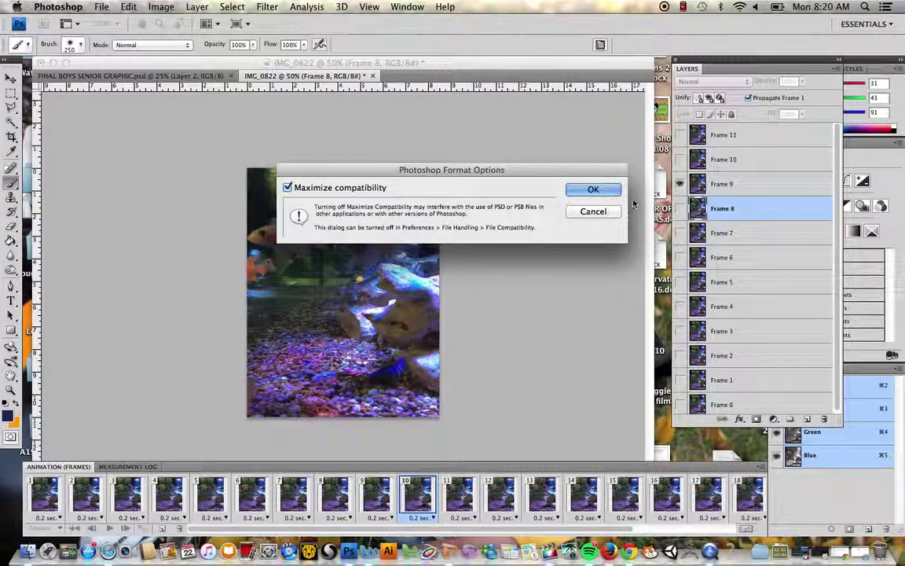
pyautogui.click(593, 190)
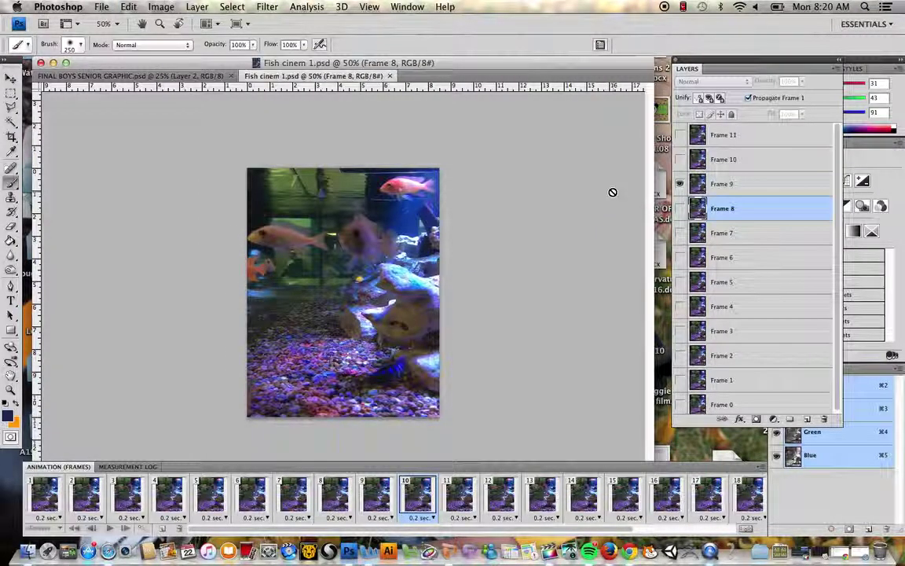